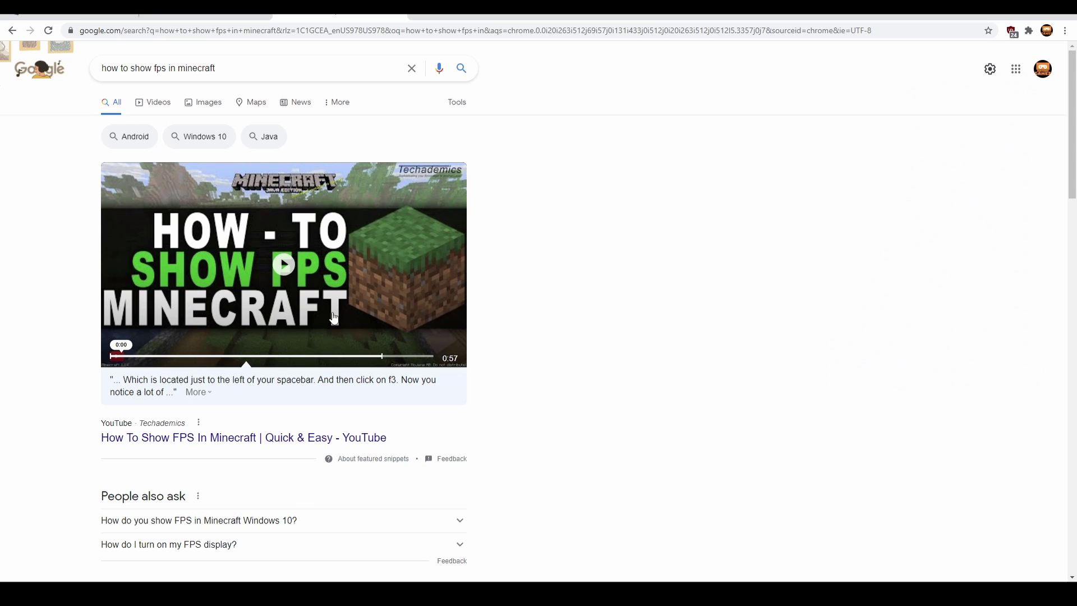
Step: Open a new tab, rerun the 'forge' search from history, then open another empty tab
left_click(418, 14)
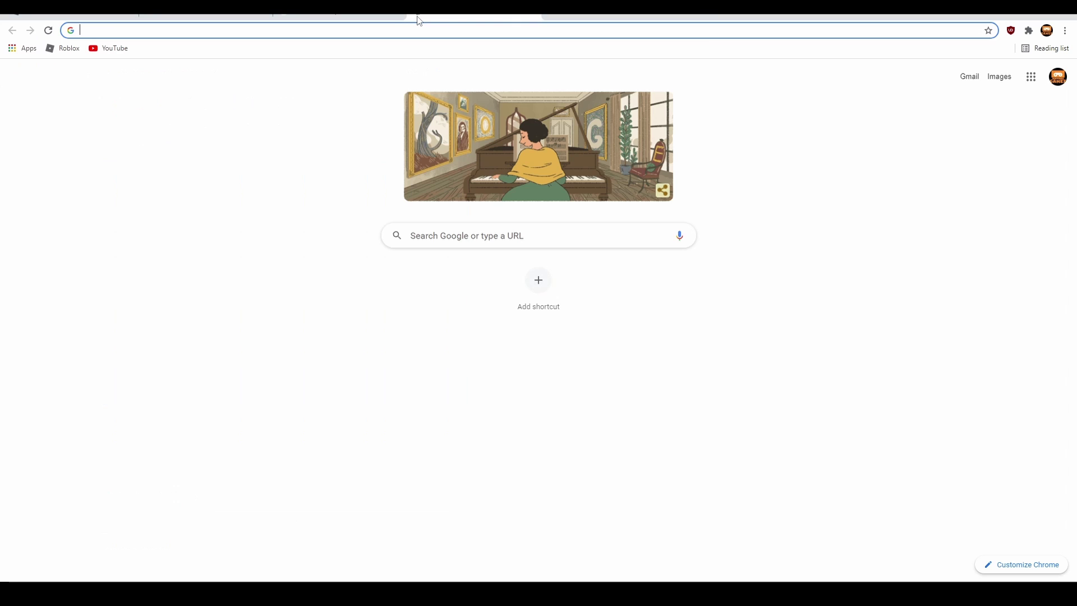
left_click(382, 30)
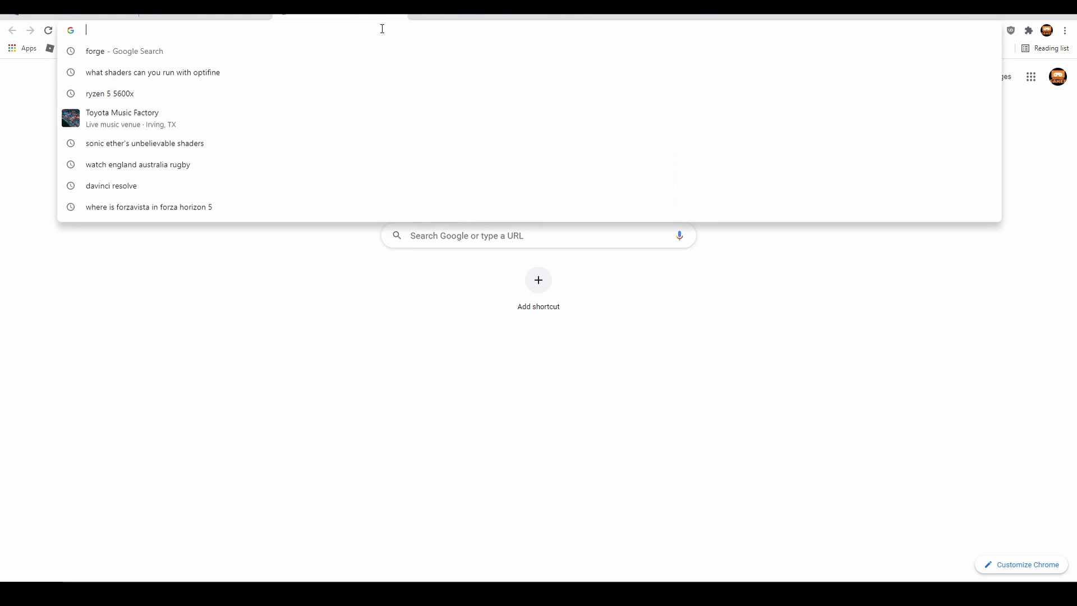
left_click(97, 56)
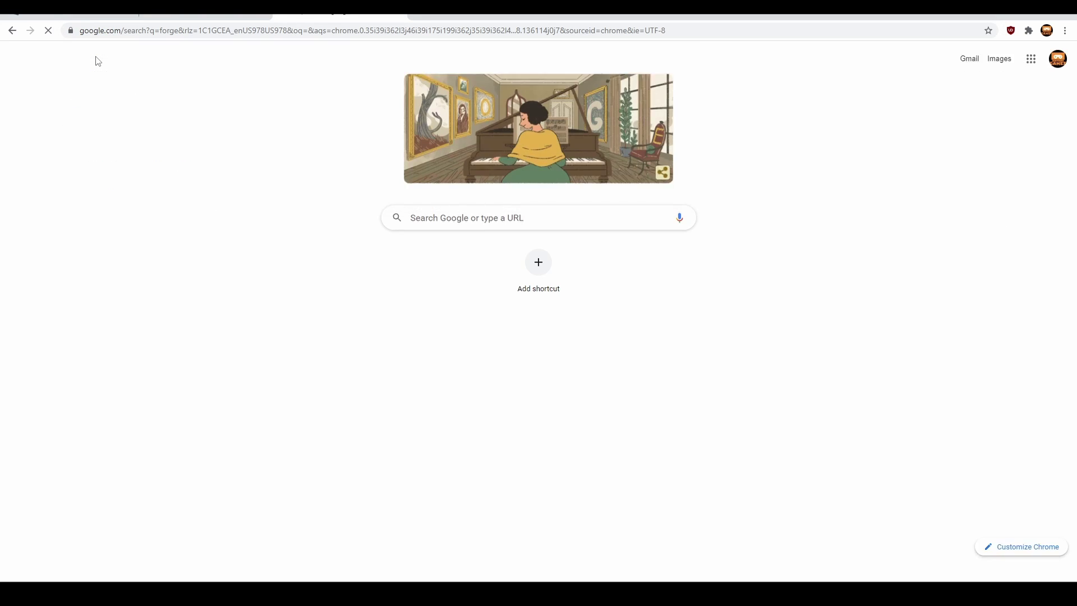
left_click(426, 17)
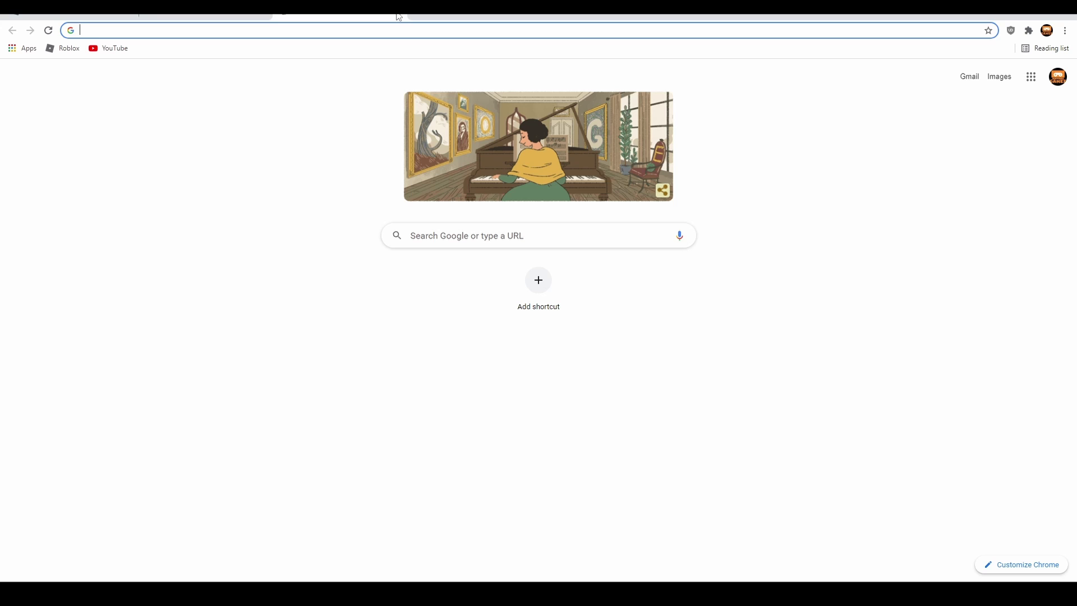
Step: Search 'java', download the Java 8 Update 311 installer from java.com, and run it
type("java")
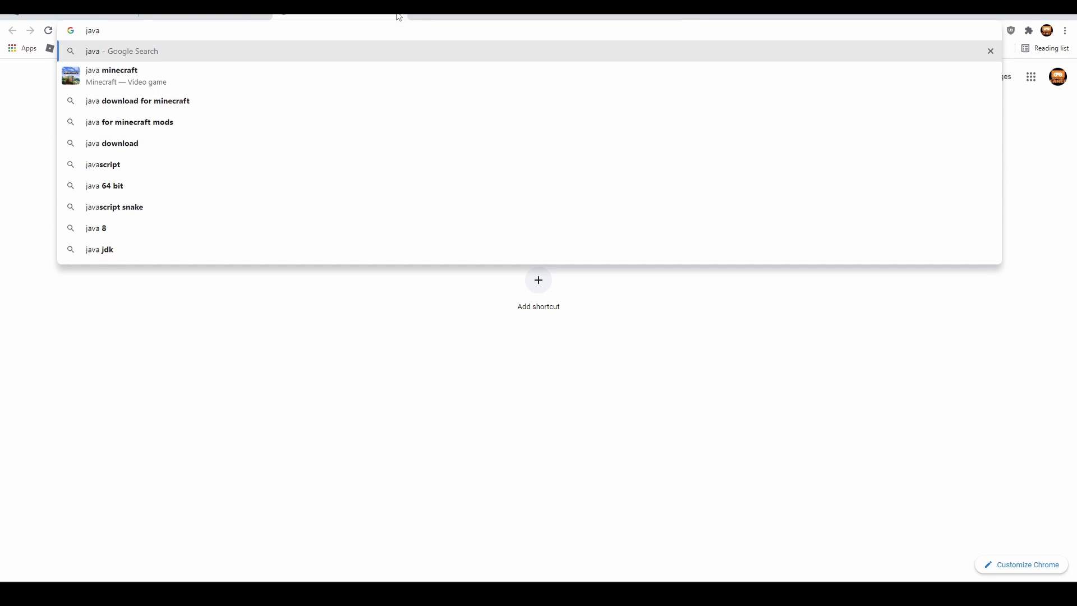
key("Return")
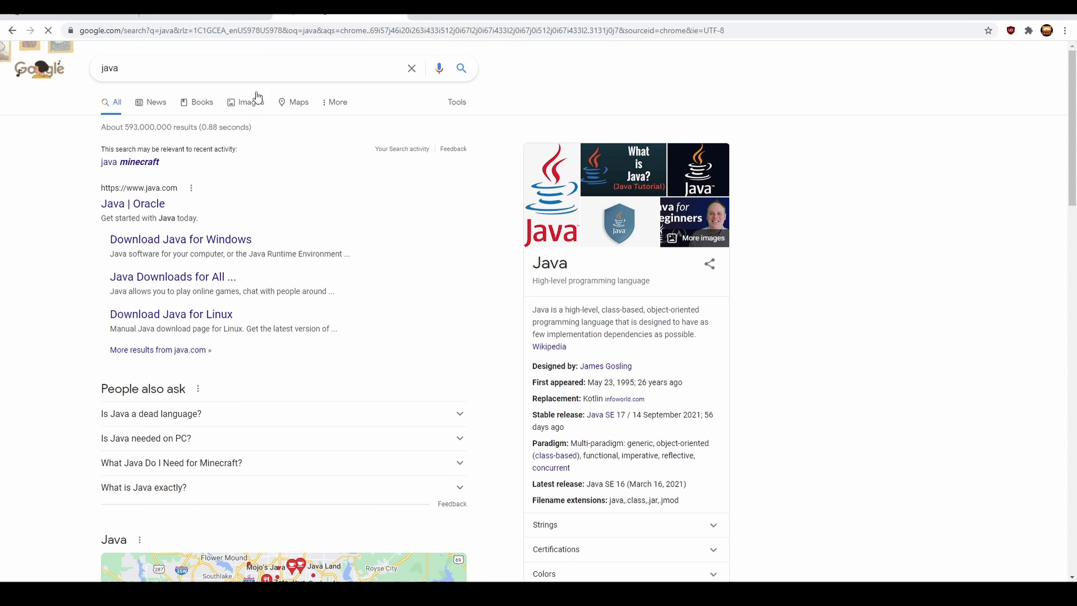
left_click(179, 191)
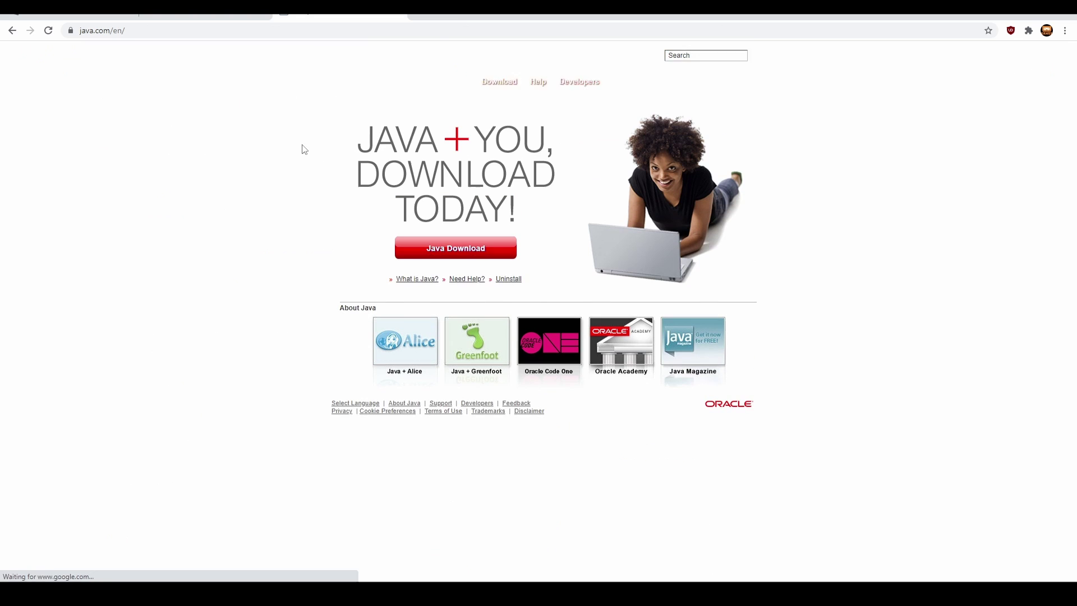
left_click(466, 249)
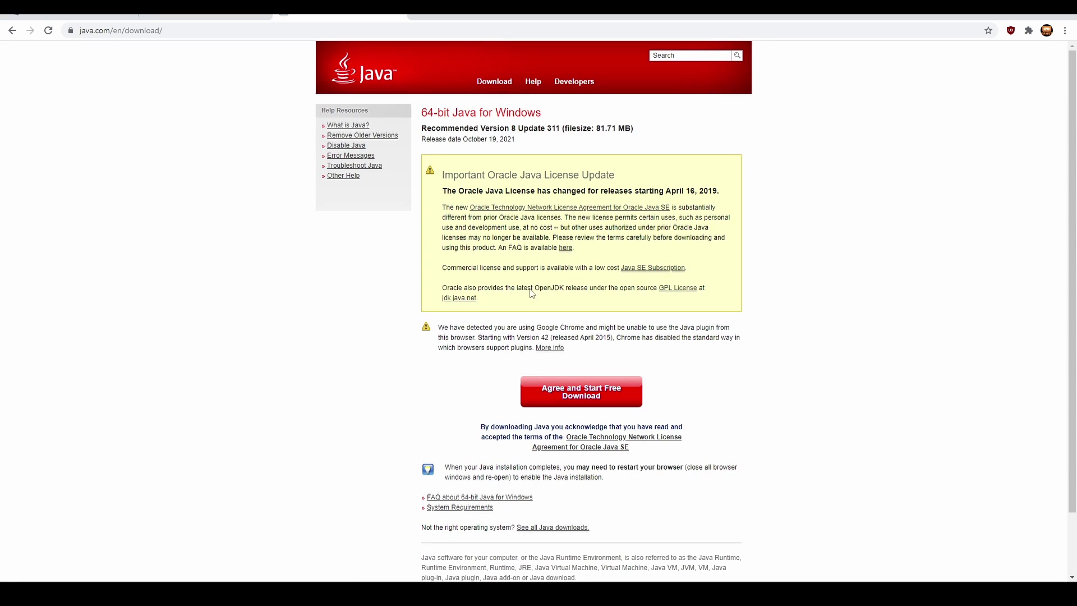
left_click(567, 383)
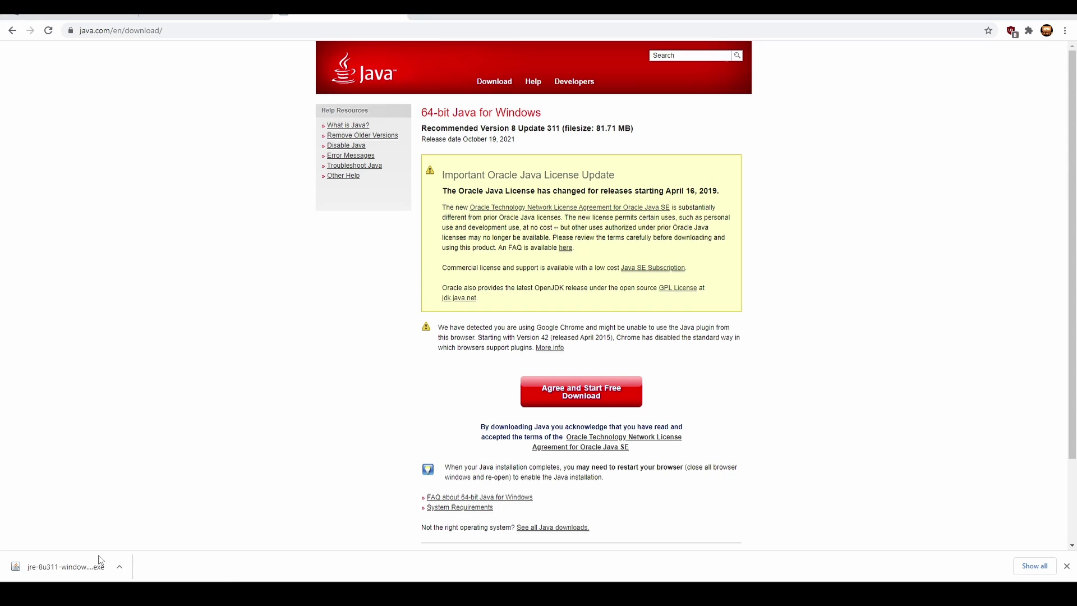
left_click(63, 563)
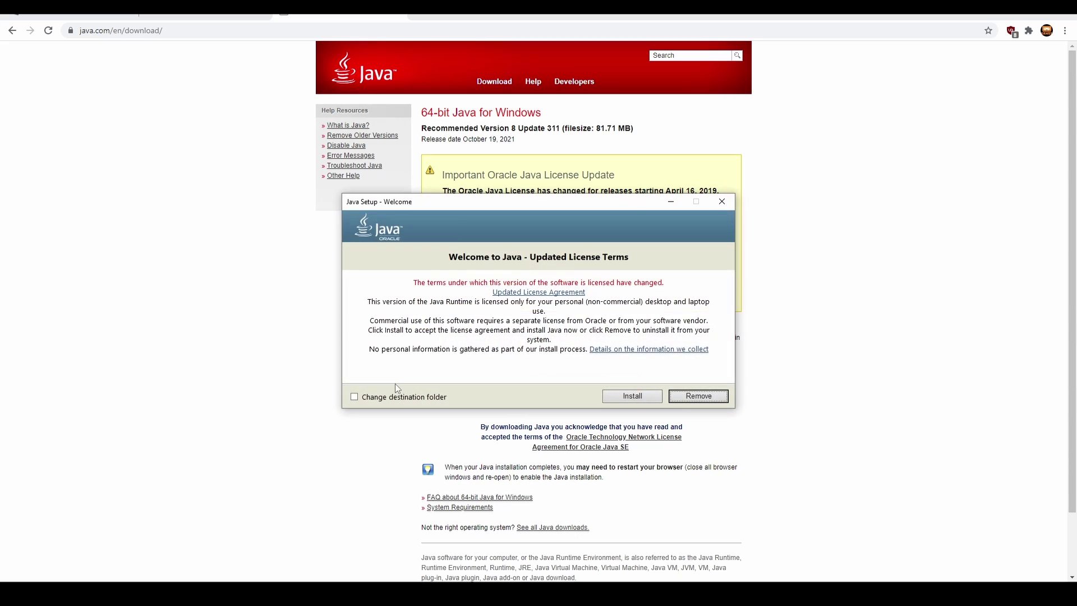
Step: Install Java 8 Update 311 and close the installer once it reports success
left_click(632, 396)
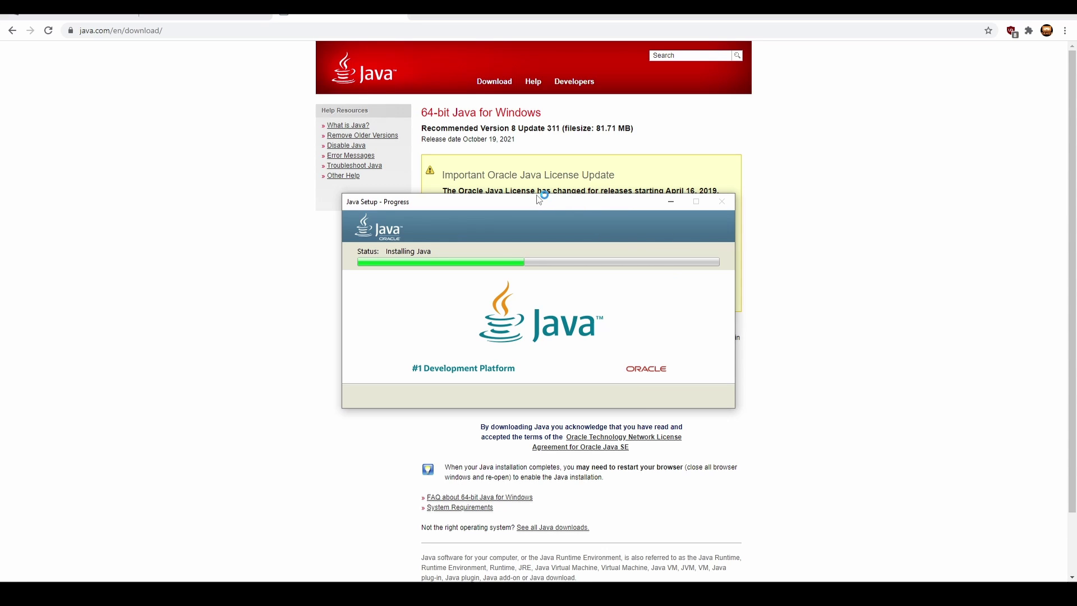
left_click_drag(537, 199, 299, 212)
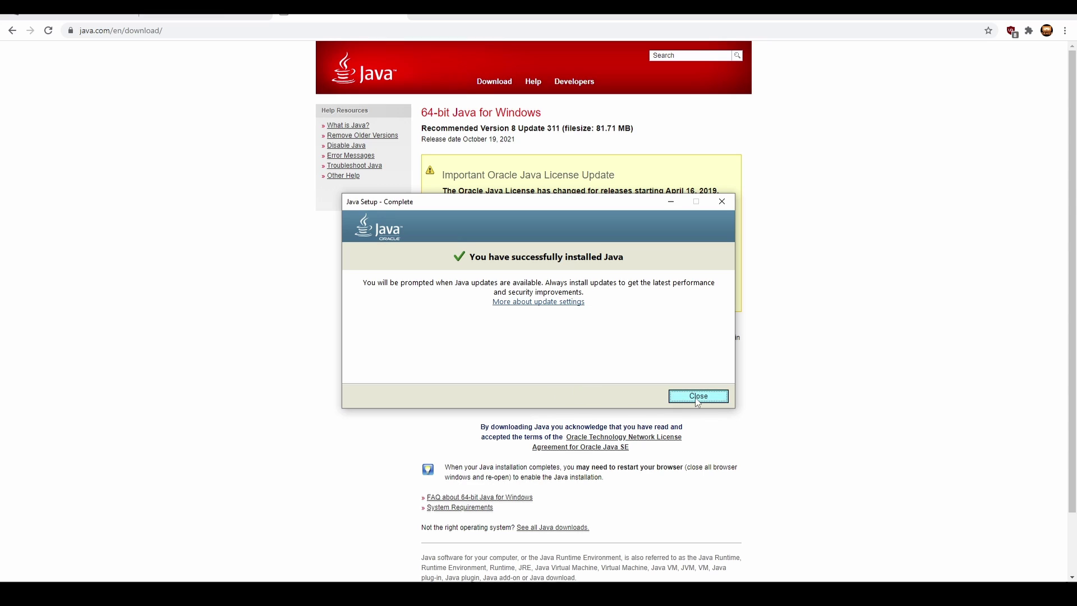
left_click(697, 396)
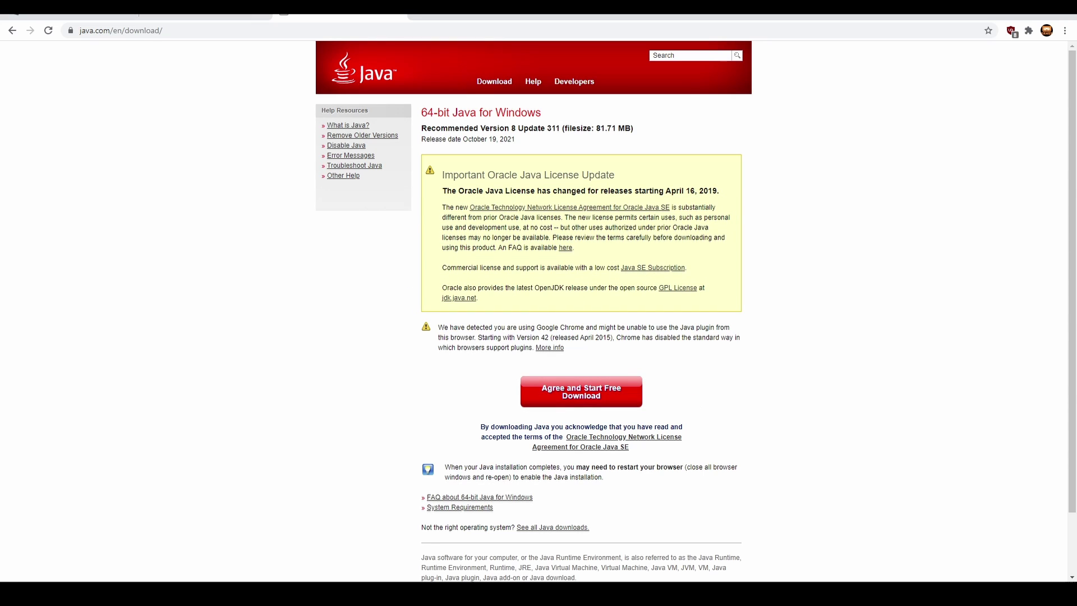
Step: Search for OptiFine and download the OptiFine 1.17.1 HD U H1 jar from its mirror page
left_click(424, 18)
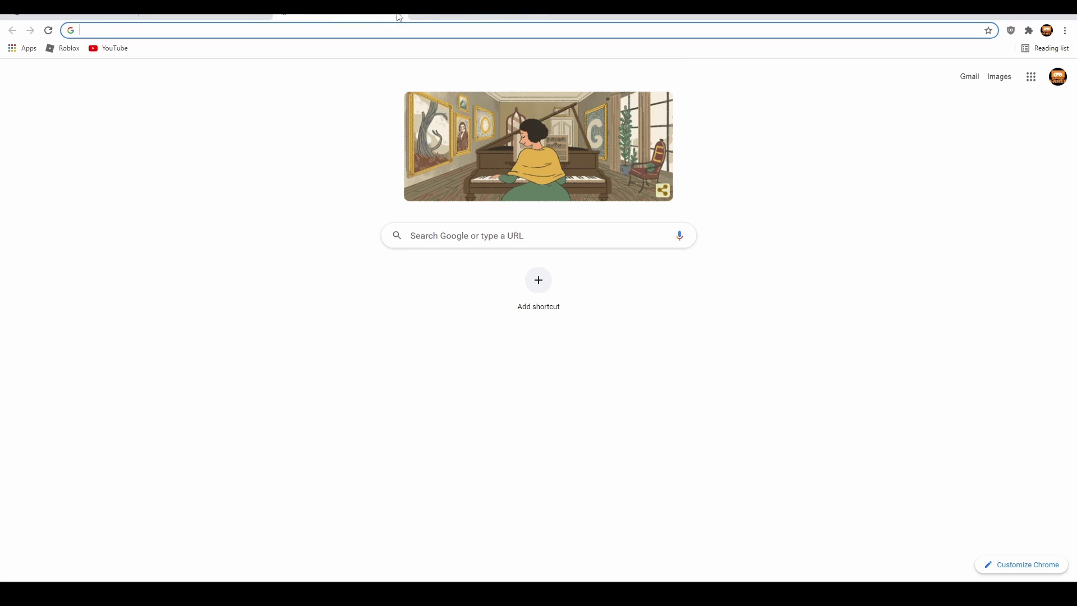
type("optfin")
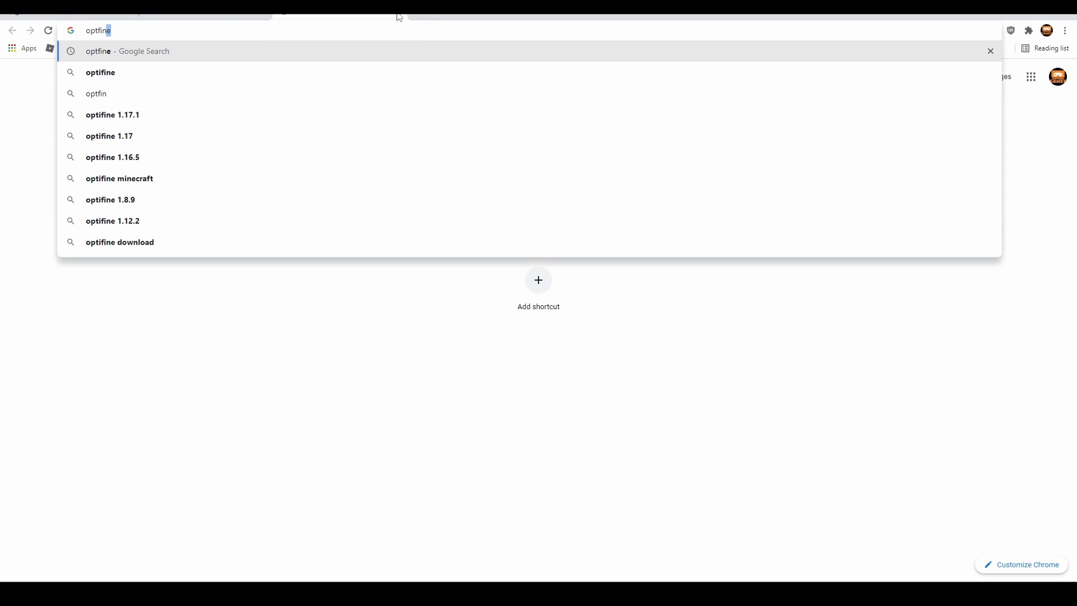
type("e")
left_click(103, 73)
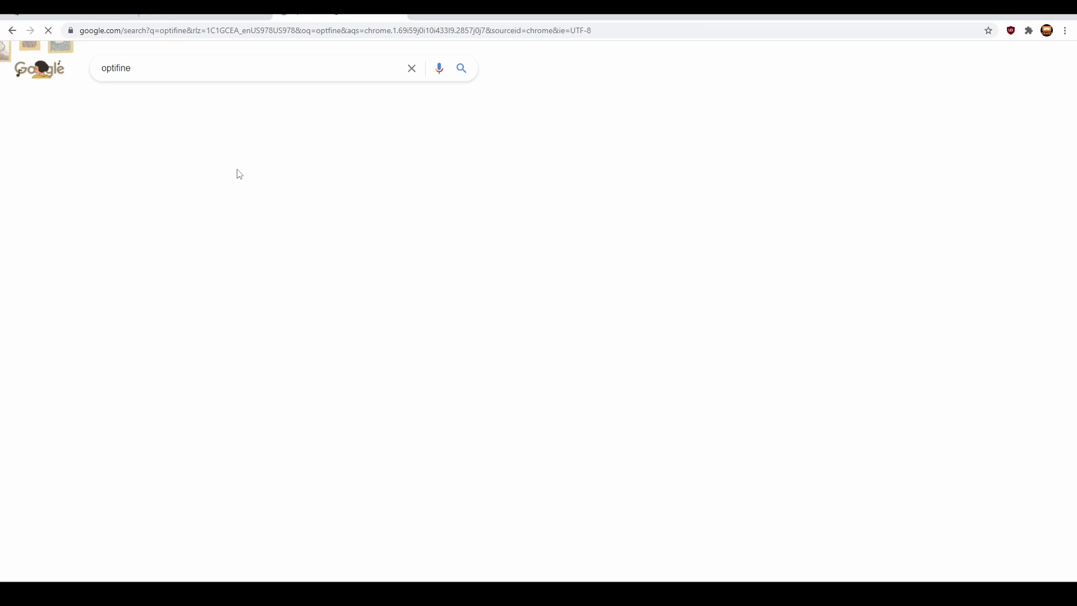
left_click(136, 210)
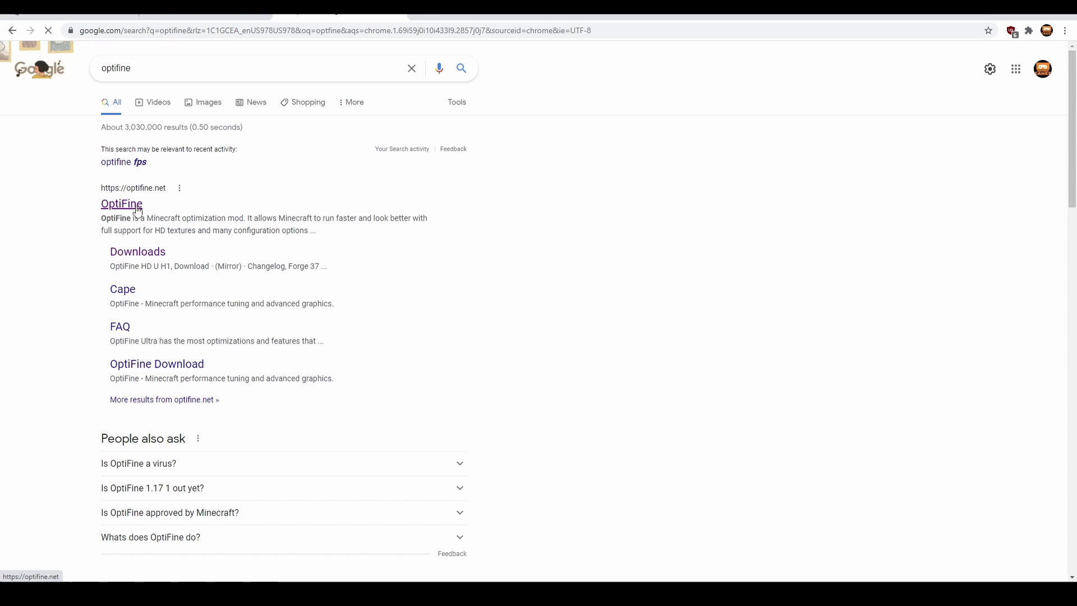
left_click(498, 72)
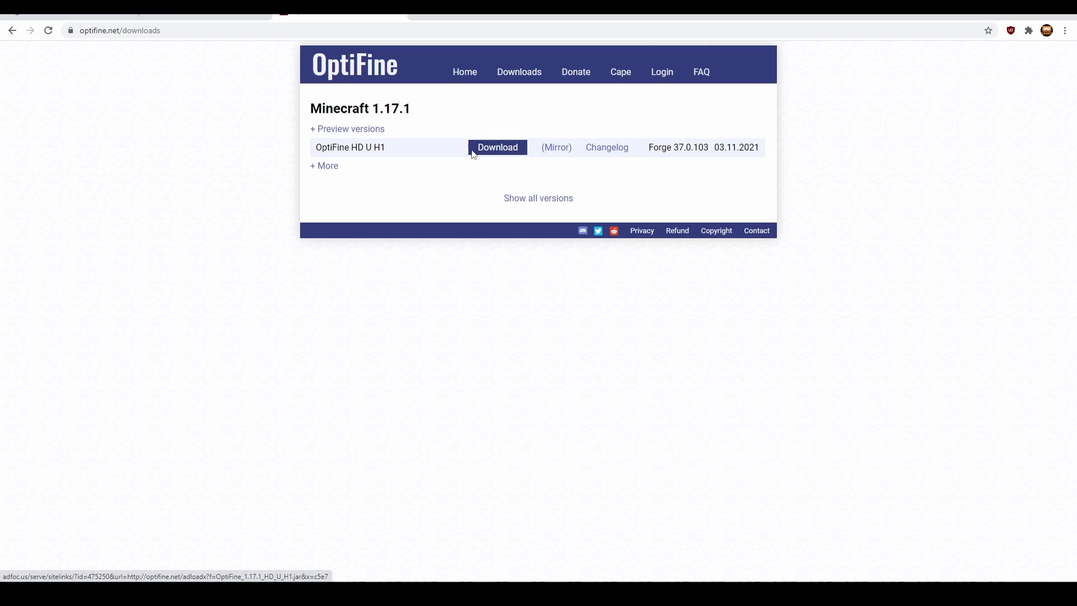
left_click(549, 156)
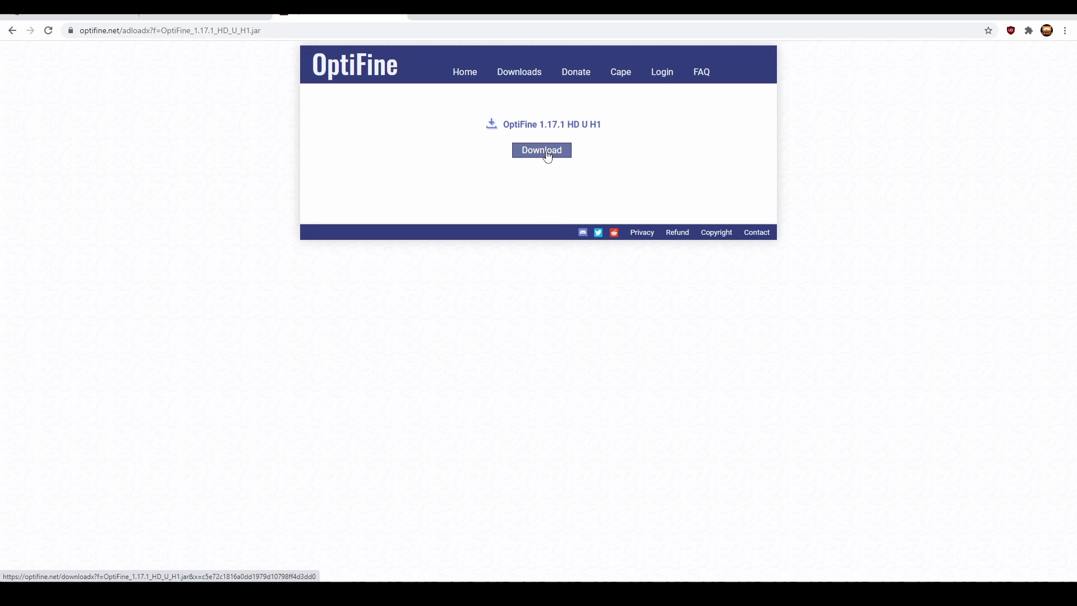
left_click(548, 153)
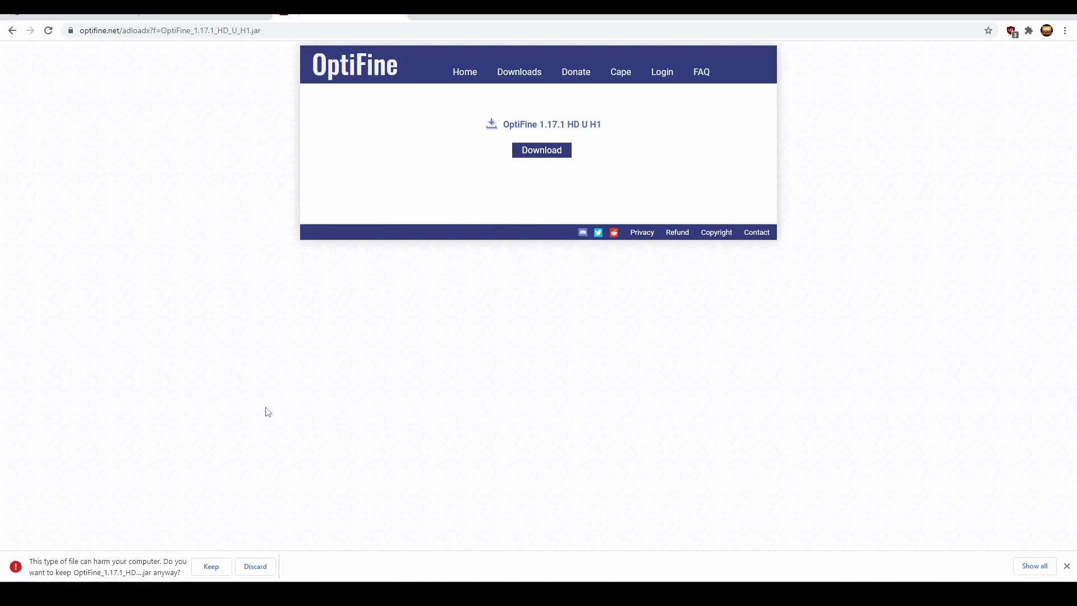
Step: Keep the OptiFine jar despite the warning, run its installer, and acknowledge the success message
left_click(206, 569)
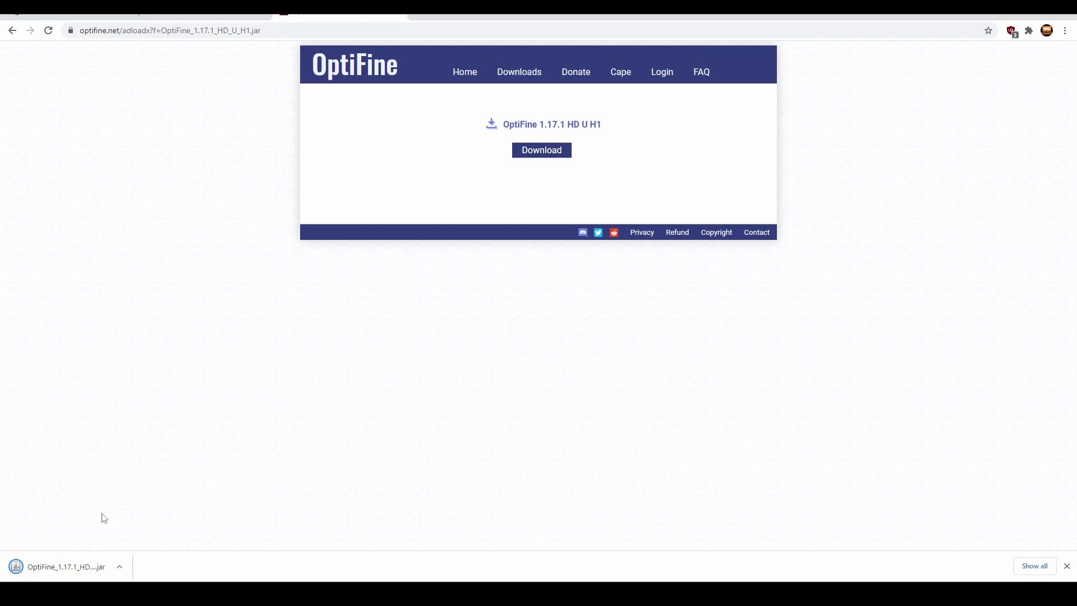
left_click(59, 567)
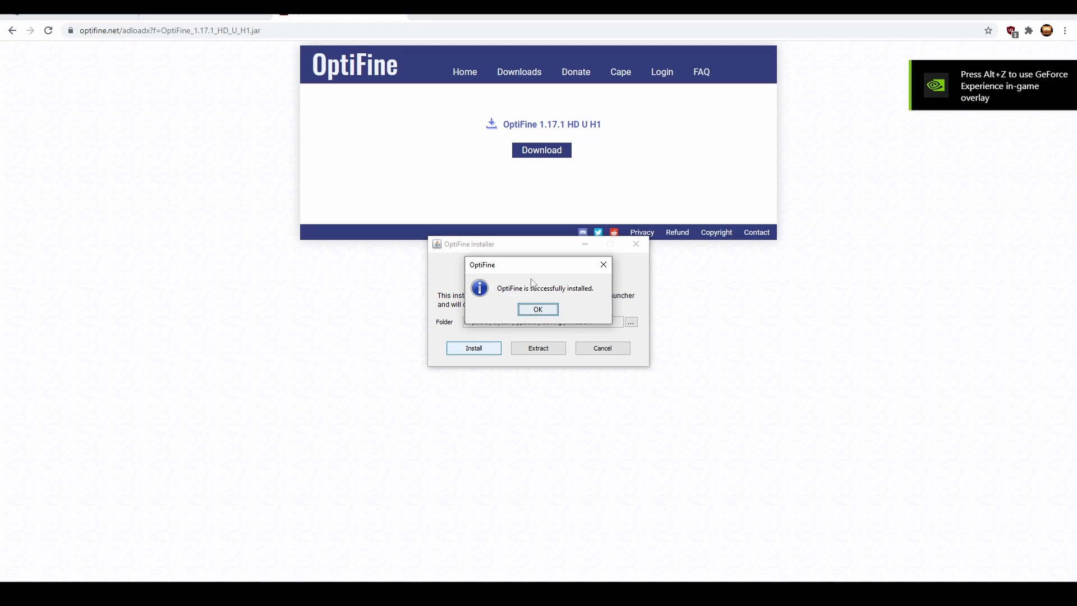
mouse_move(515, 269)
left_mouse_down()
mouse_move(503, 284)
mouse_move(512, 281)
left_mouse_up()
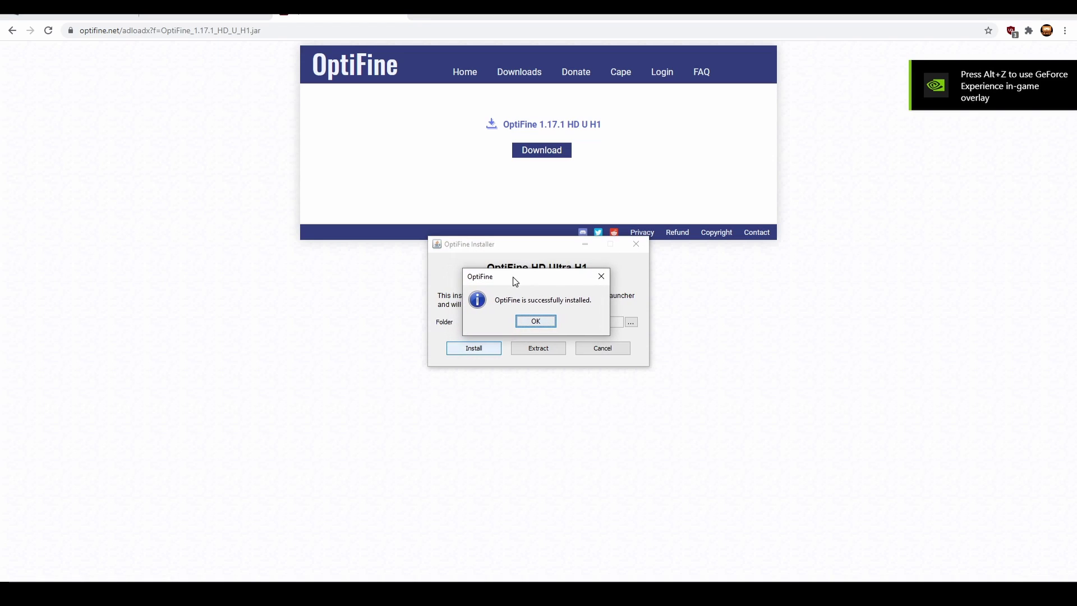
left_click(538, 323)
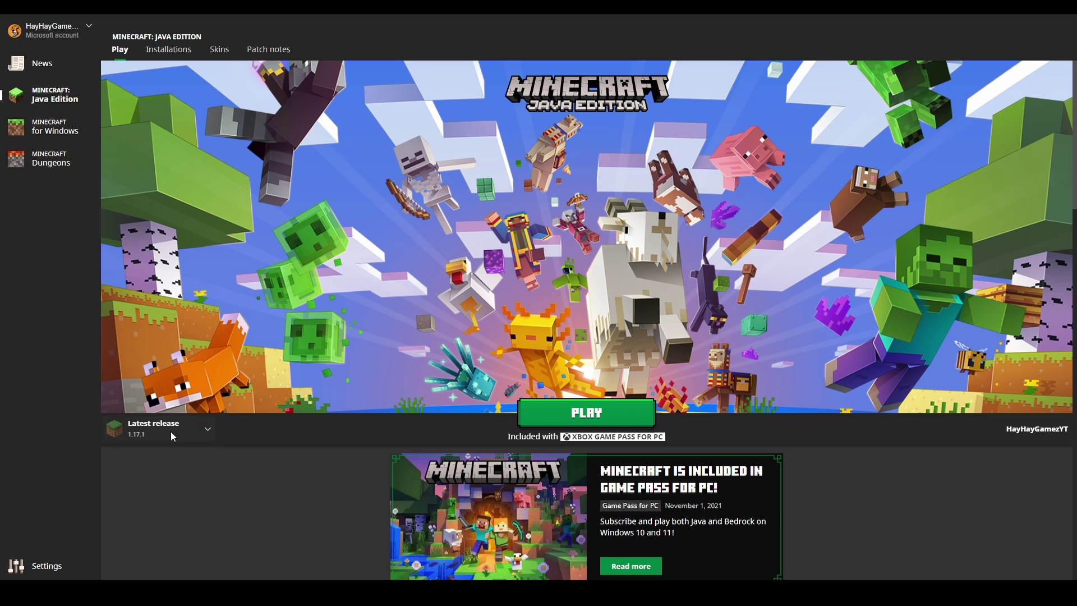
Step: Find the Minecraft Launcher through Windows search for 'mine'
left_click(170, 432)
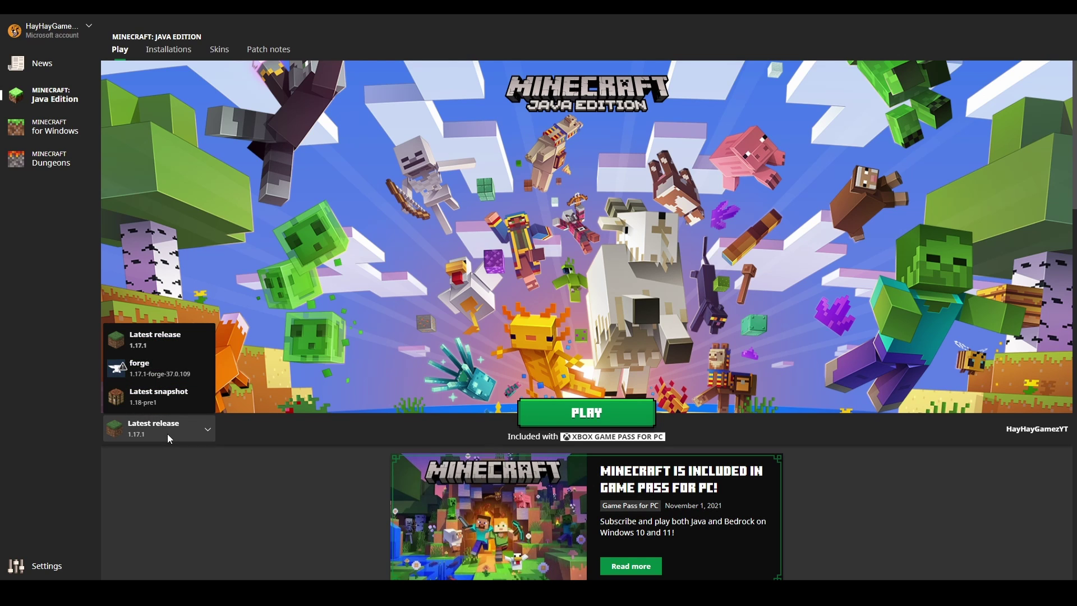
left_click(167, 438)
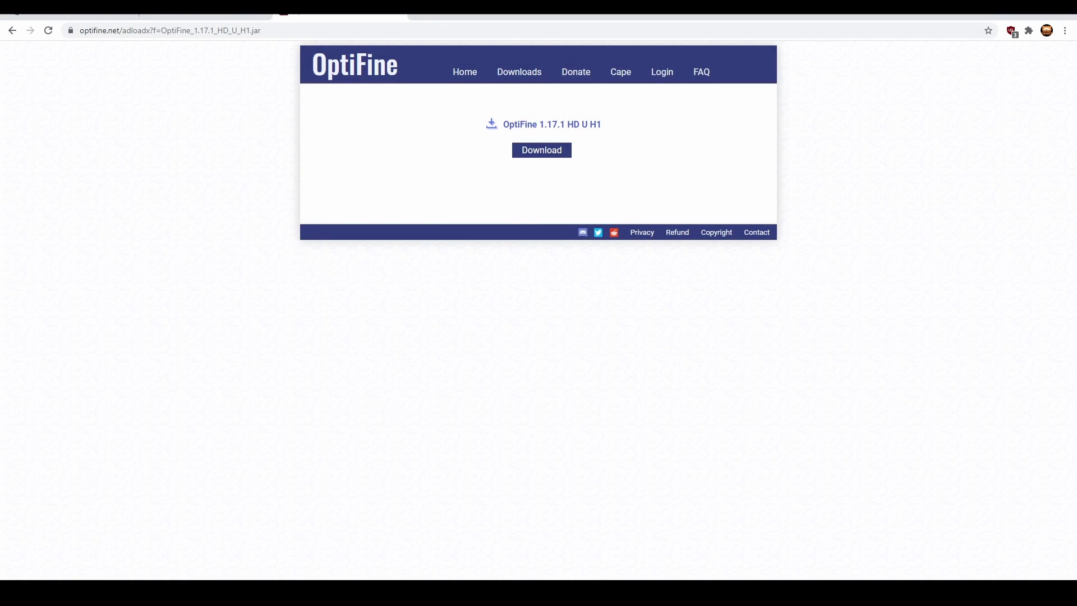
key("super+s")
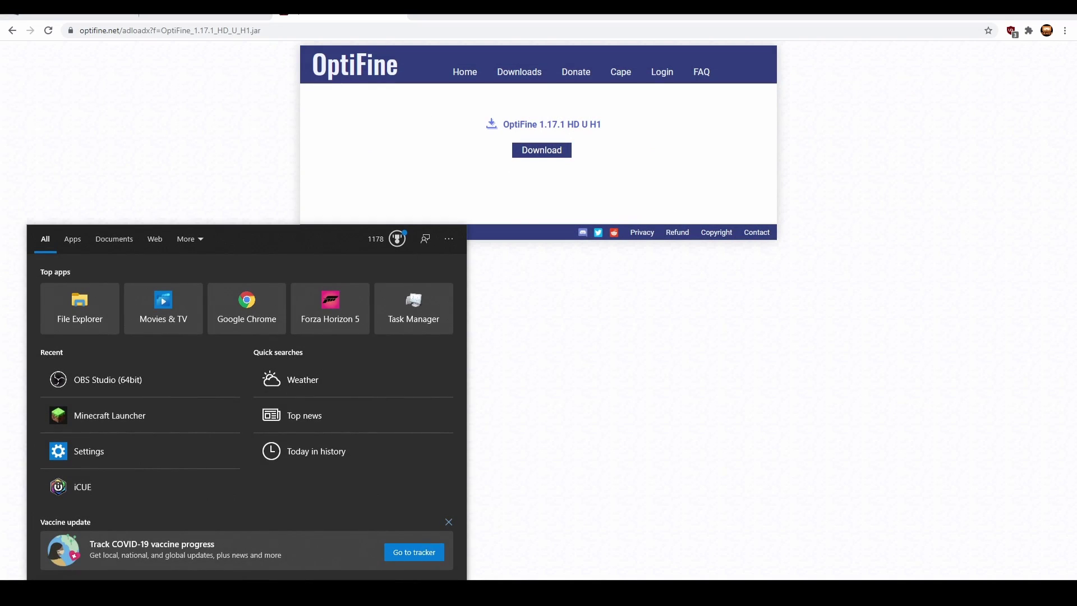
type("mine")
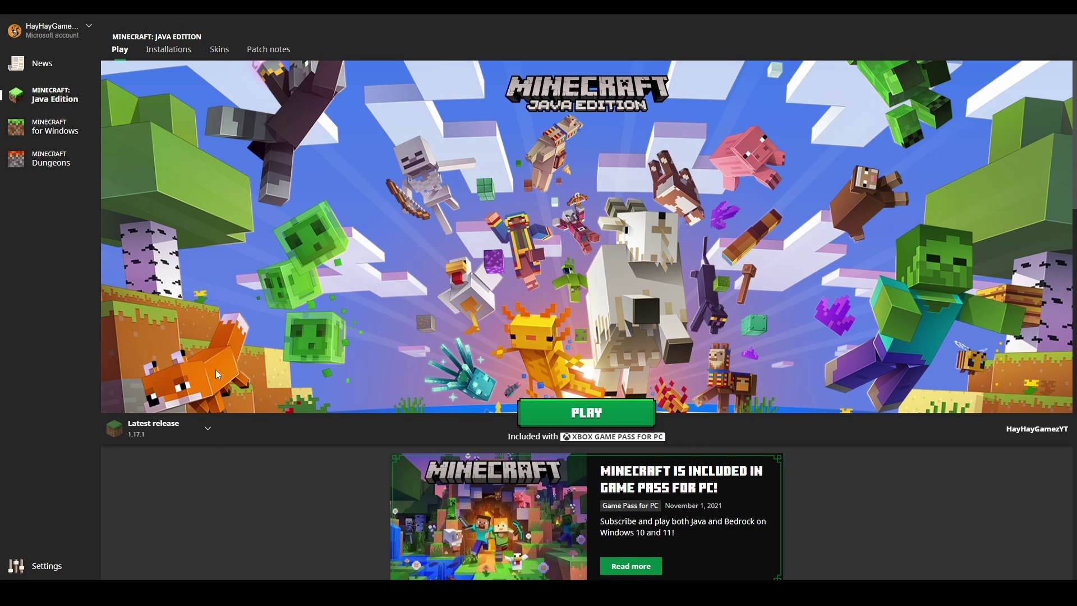
Step: Select the OptiFine 1.17.1 installation in the launcher and start the game
left_click(177, 429)
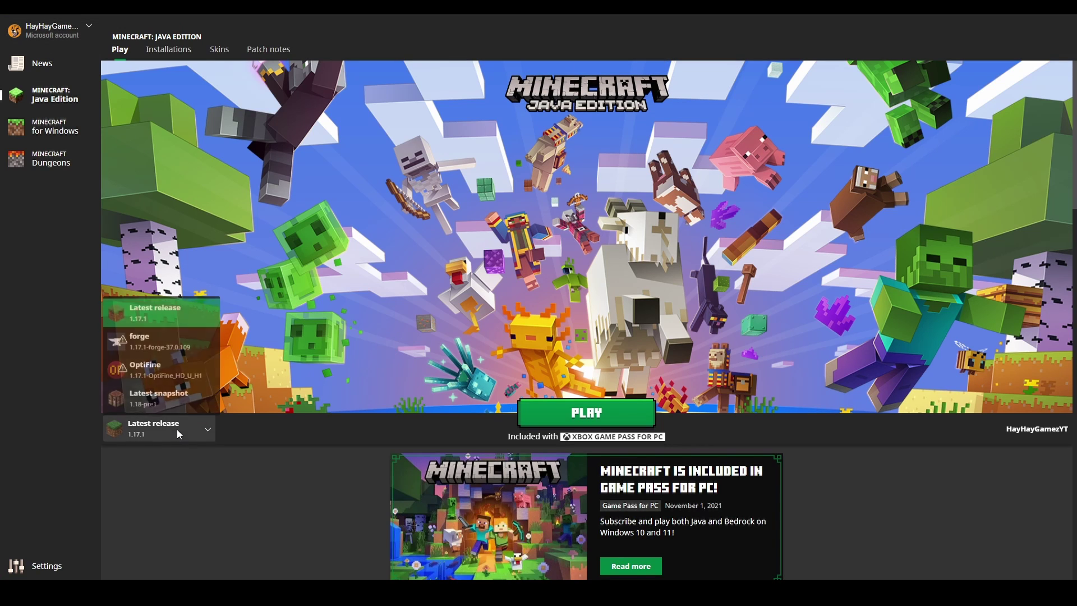
left_click(174, 381)
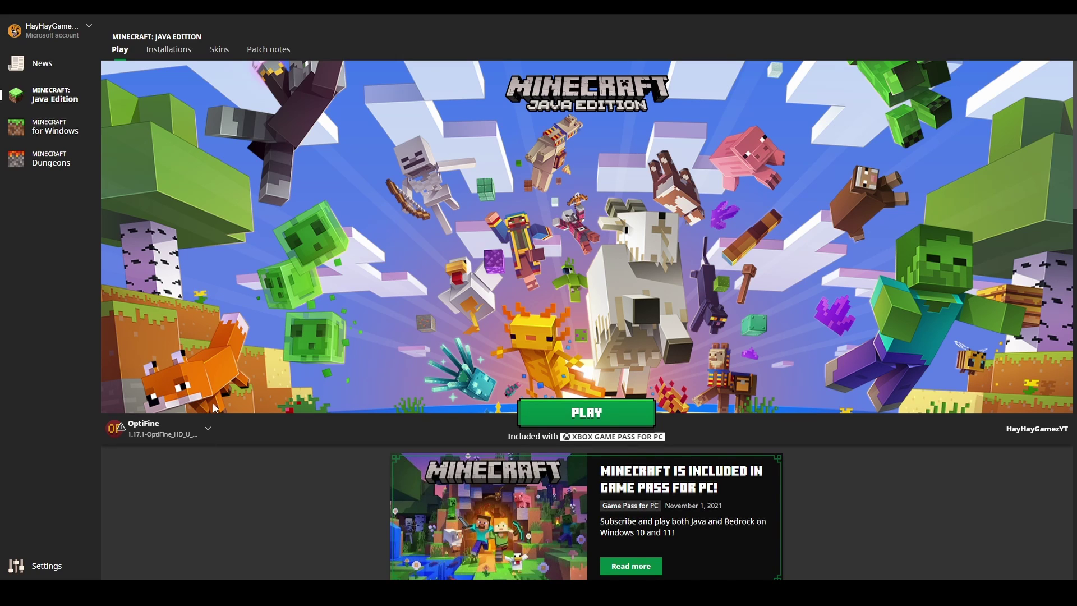
left_click(521, 416)
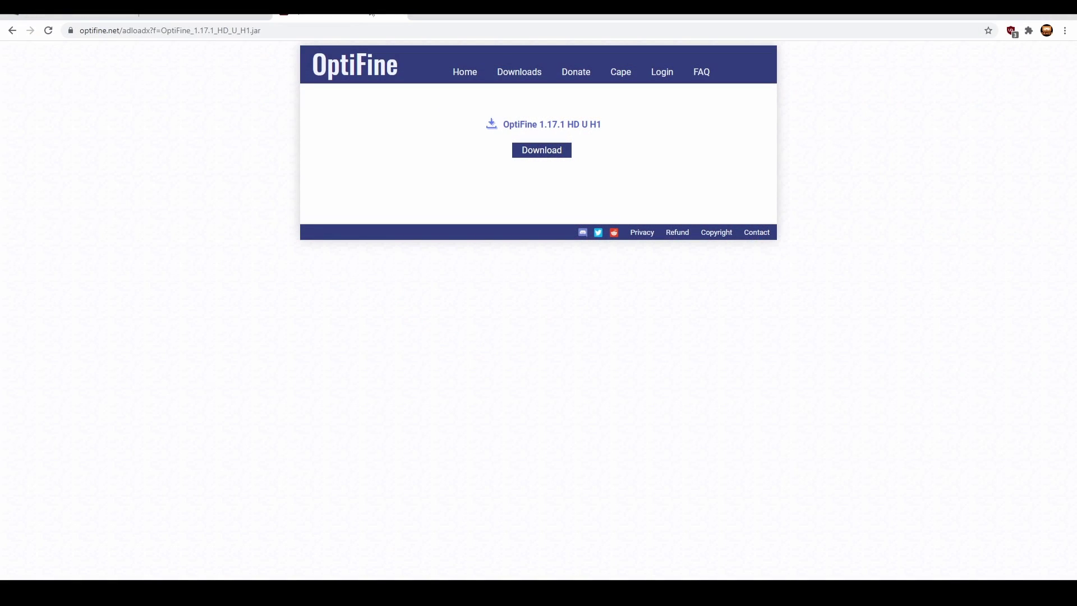
left_click(414, 19)
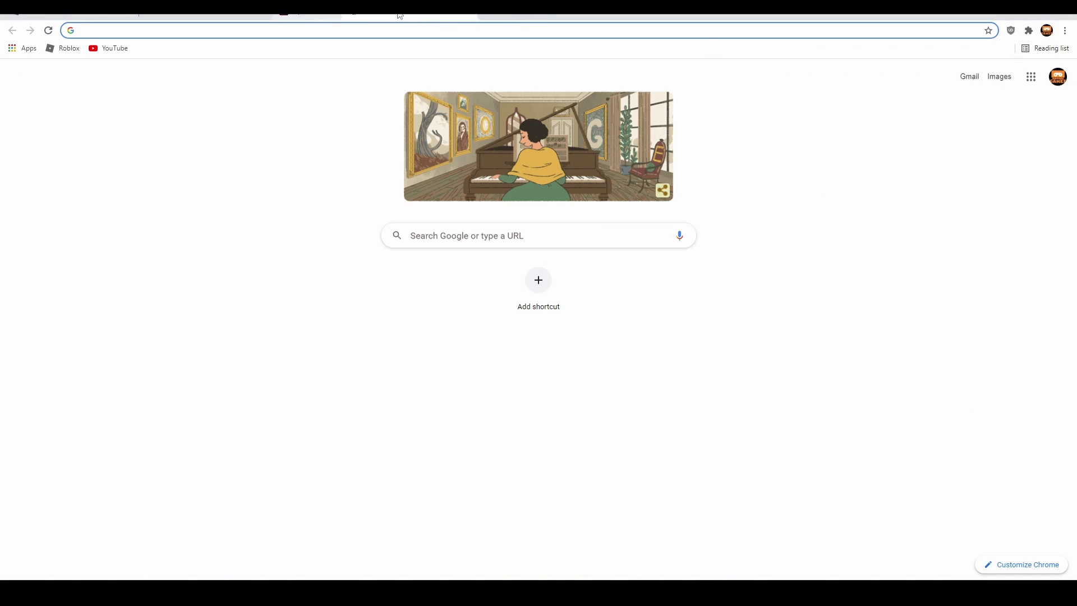
Step: Search Google for 'seus' and open the SEUS | Sonic Ether page
type("seus")
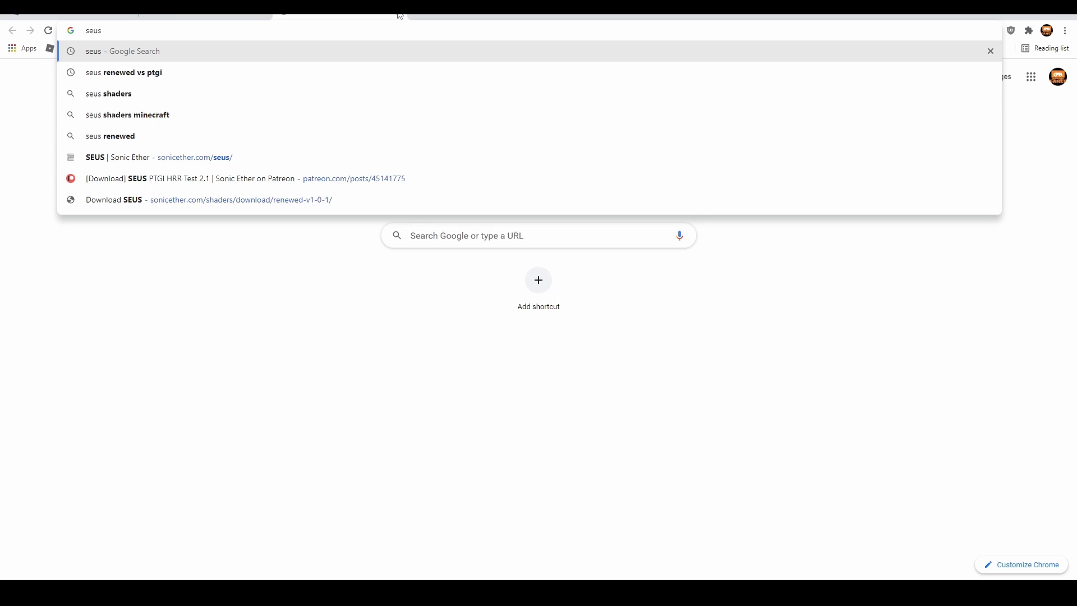
key("Return")
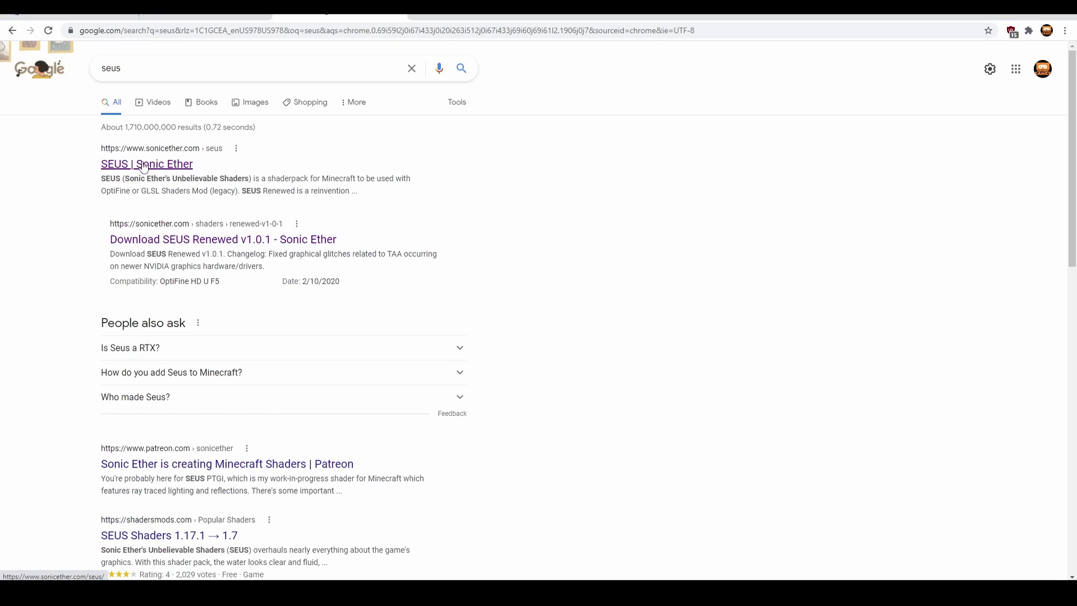
left_click(162, 167)
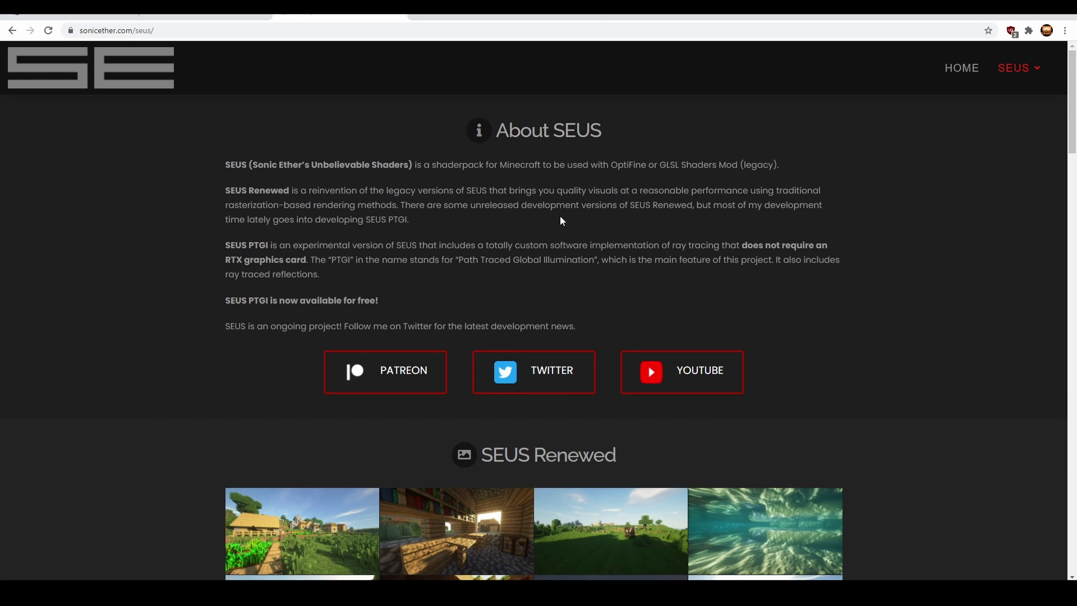
Step: Download the SEUS Renewed 1.0.1 shader zip after accepting the EULA, then return to the SEUS page
scroll(505, 185, "down", 1)
scroll(465, 150, "down", 15)
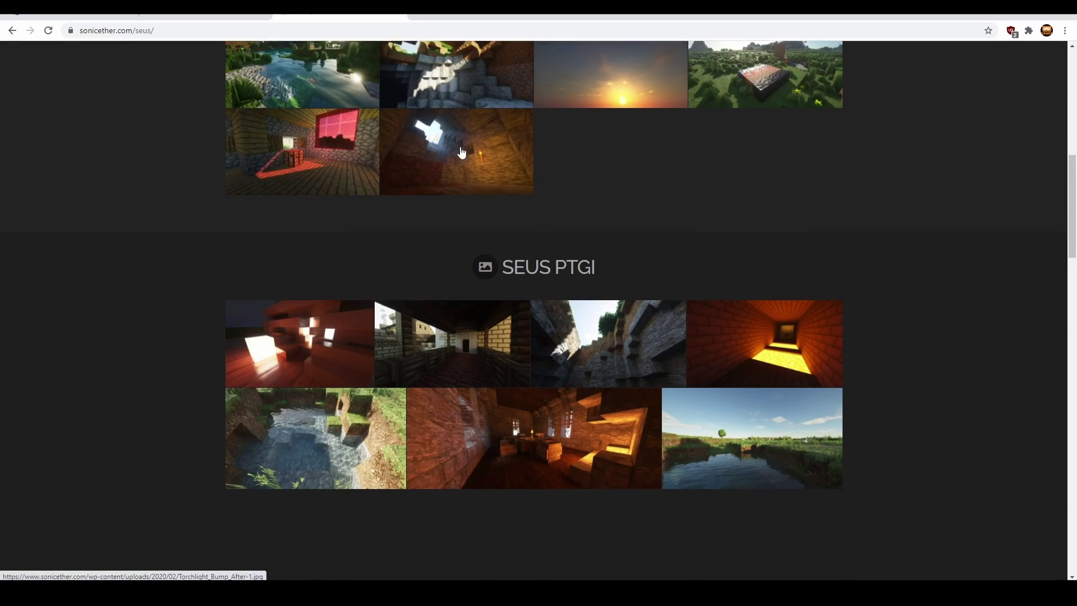
scroll(336, 196, "down", 5)
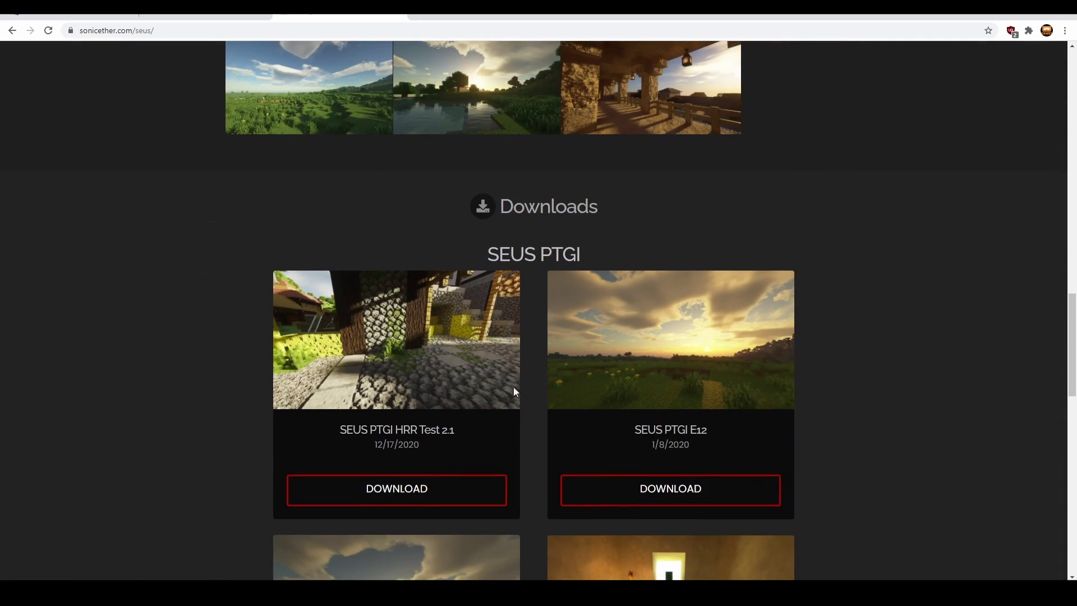
scroll(401, 345, "down", 2)
scroll(553, 365, "down", 8)
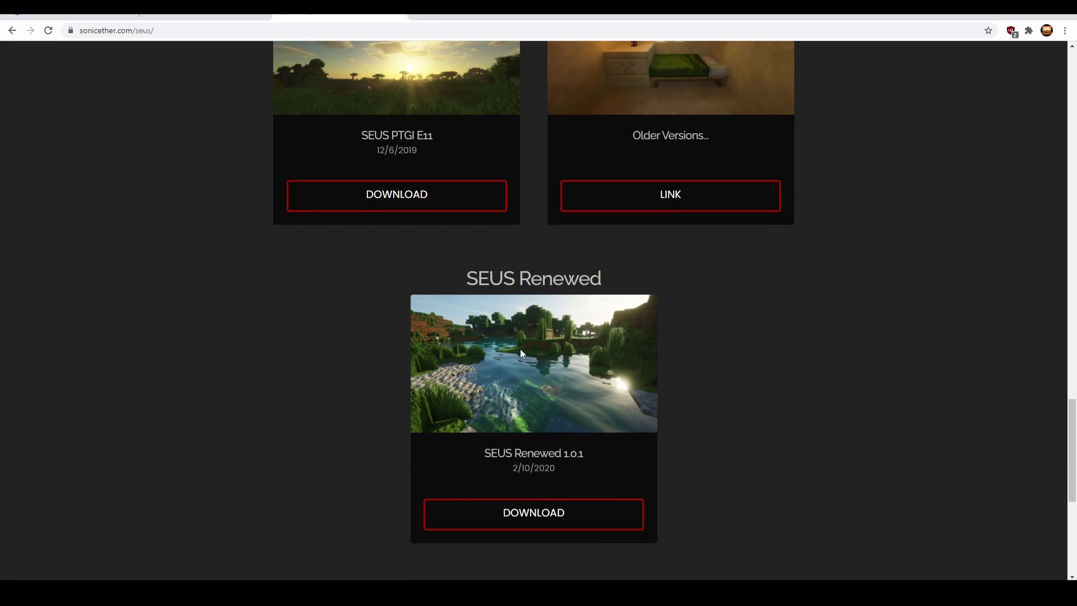
left_click(535, 512)
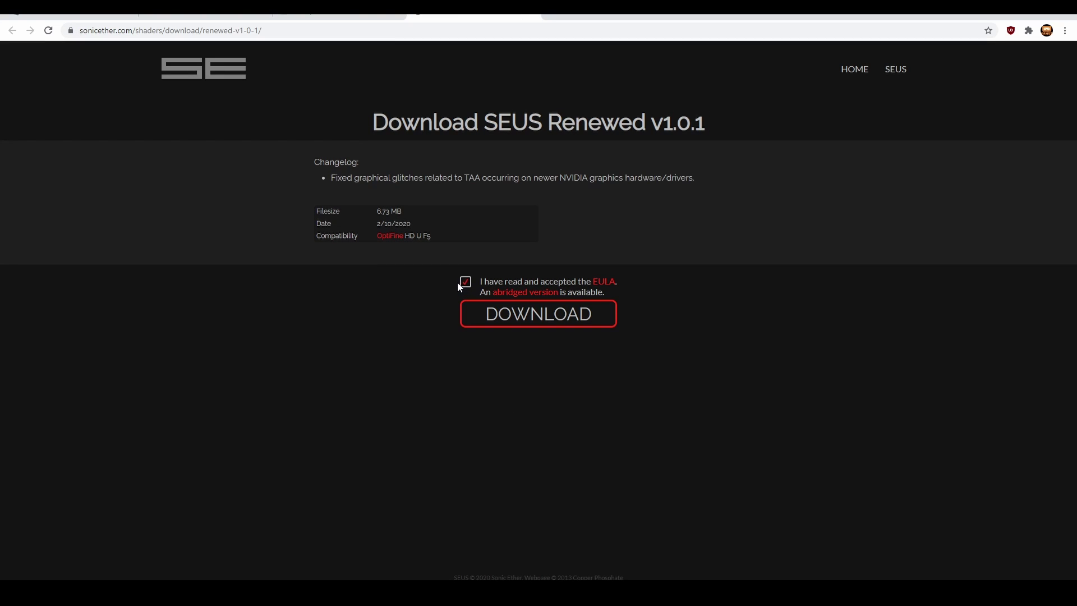
left_click(486, 313)
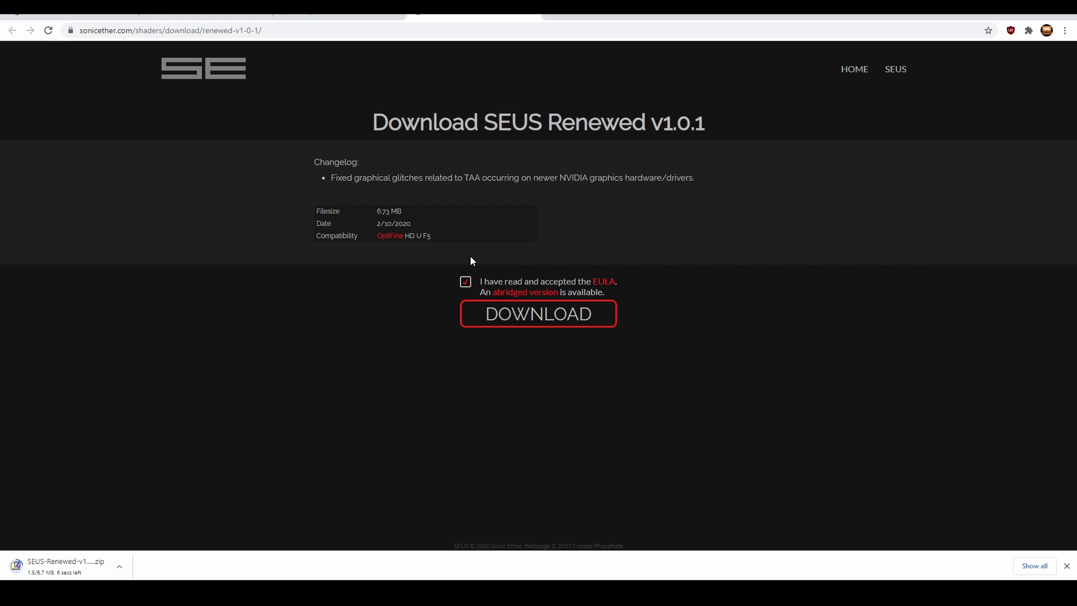
key("alt+Left")
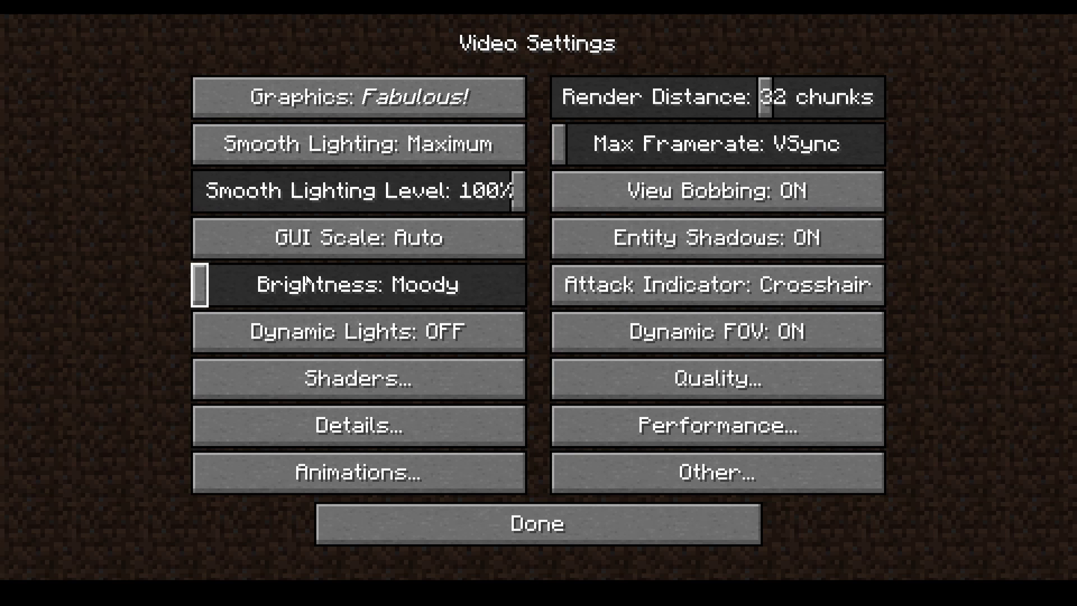
Step: Lower render distance to about 15 chunks and set graphics quality to Fancy
left_click_drag(778, 103, 646, 105)
left_click(348, 98)
left_click(348, 98)
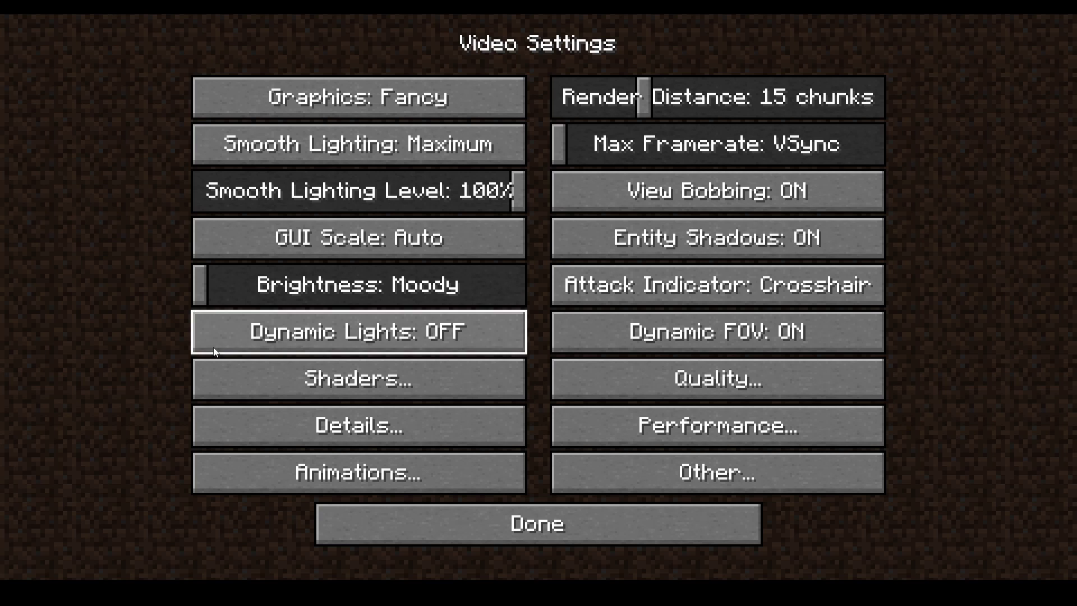
Step: Open the shader packs folder from Shaders, then back out through Video Settings to Options
left_click(242, 387)
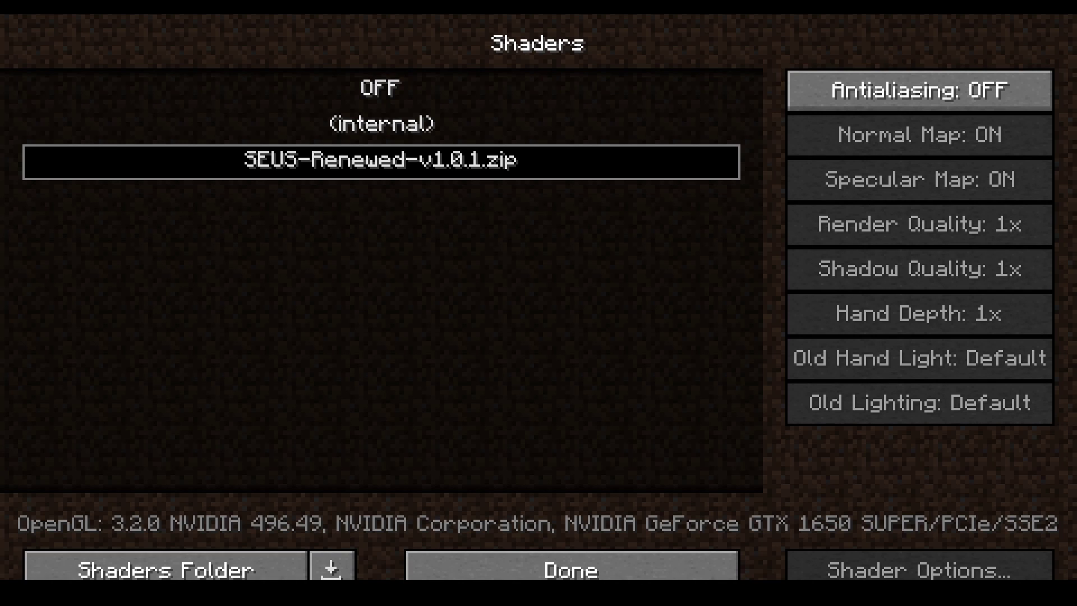
left_click(175, 576)
left_click(463, 555)
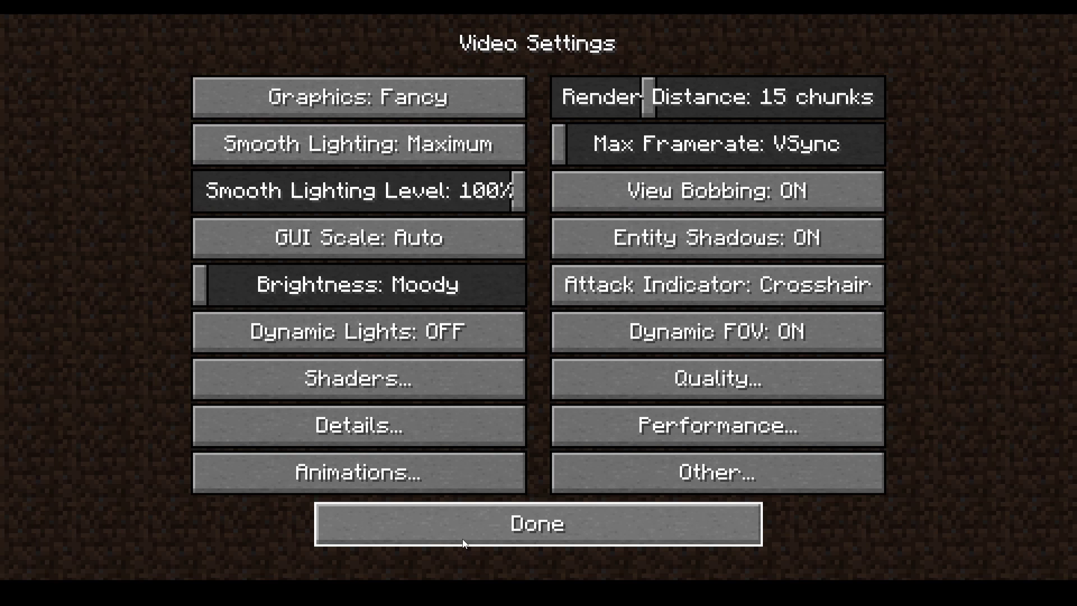
left_click(432, 520)
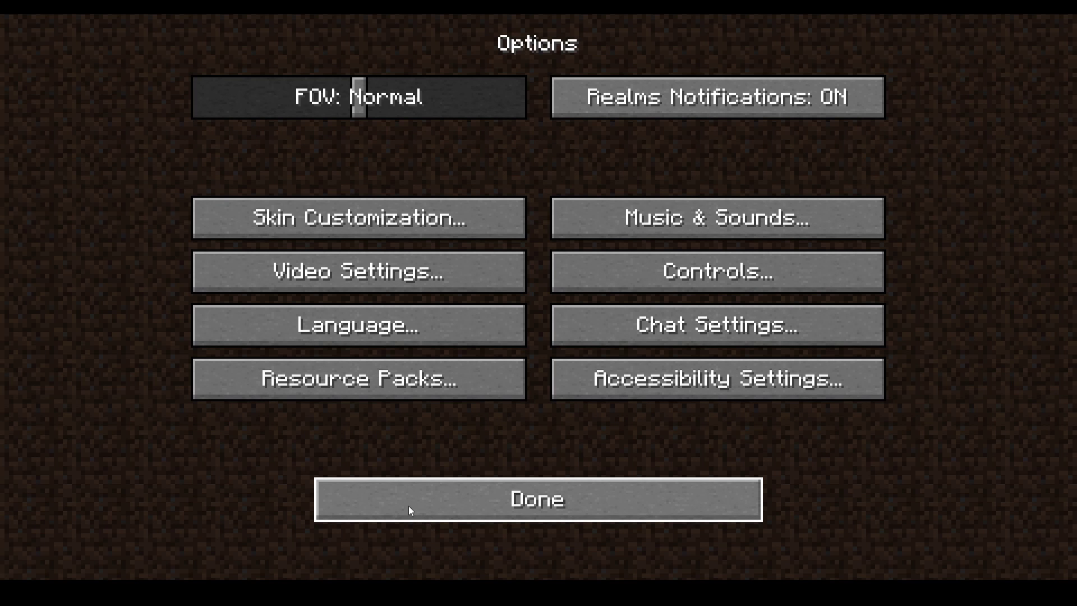
Step: Open Minecraft's resource pack screen and search Google for 'hardtop vanillaccurate 1.17.1', opening vanillaccurate.space
left_click(354, 380)
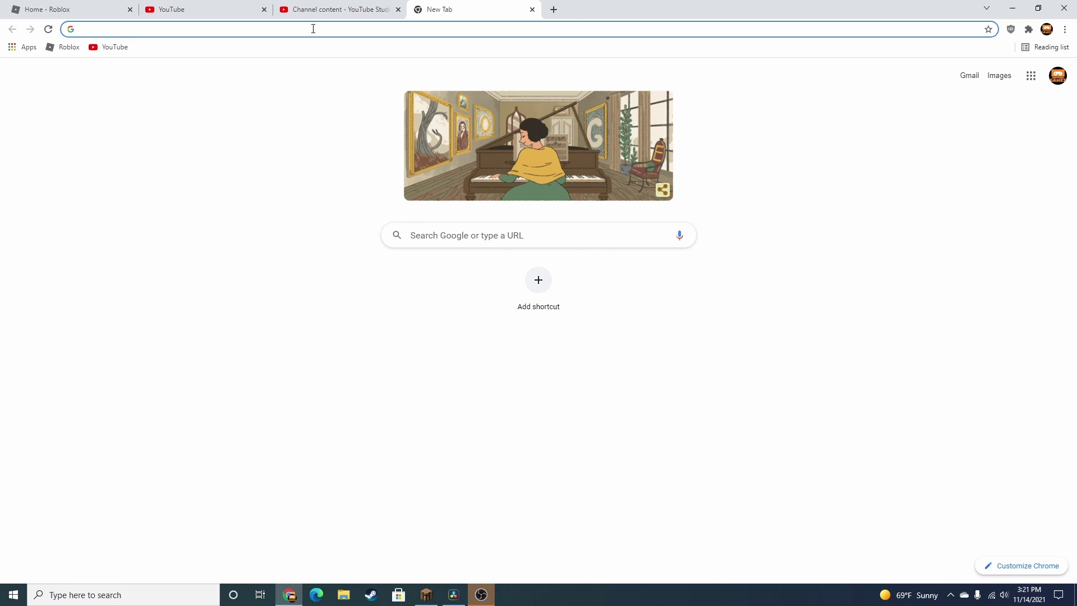
type("hardtop")
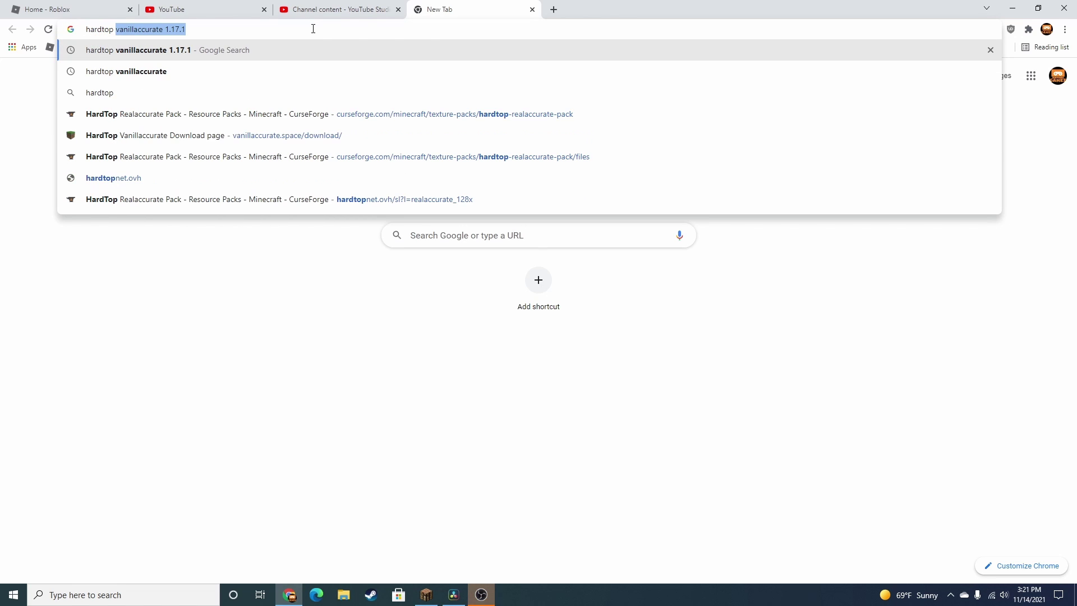
key("Return")
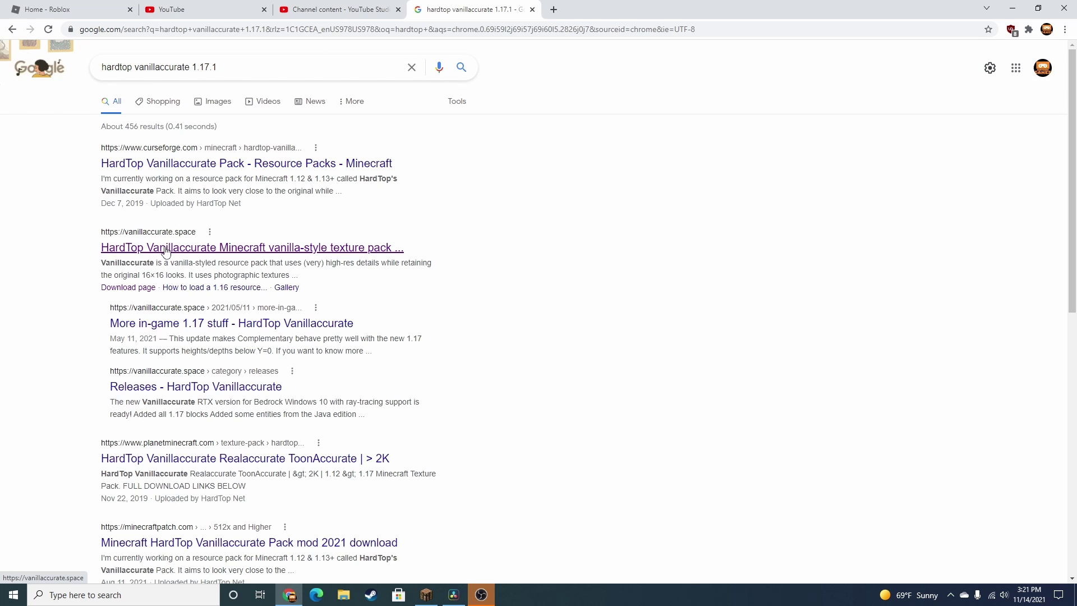
left_click(166, 249)
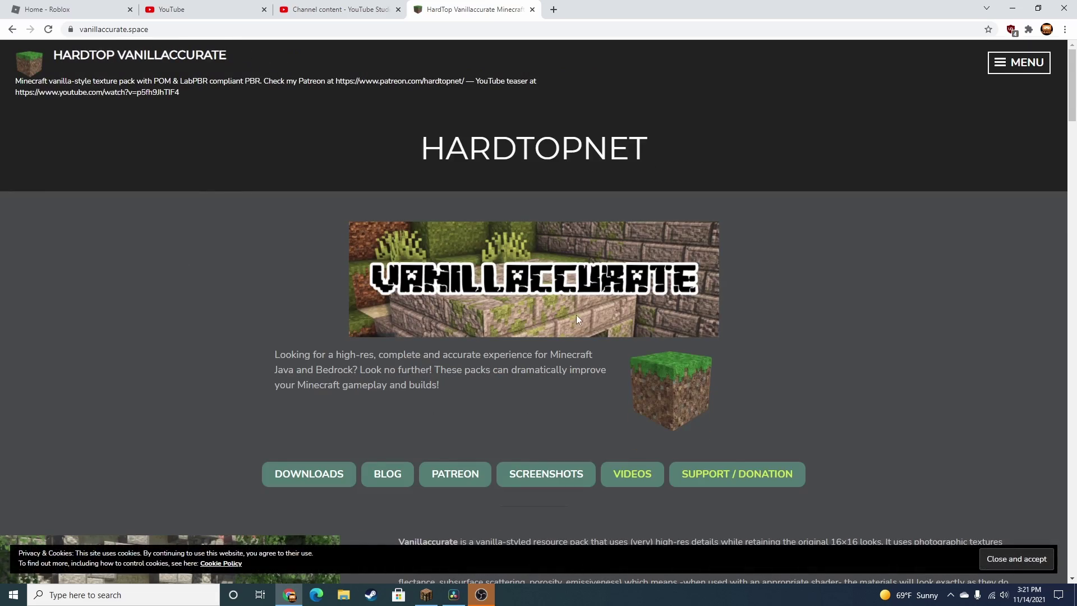
Step: From the site's Downloads list, open the Vanillaccurate v1.9.0 Java Edition release page
scroll(561, 280, "down", 6)
scroll(552, 250, "down", 13)
scroll(551, 247, "up", 14)
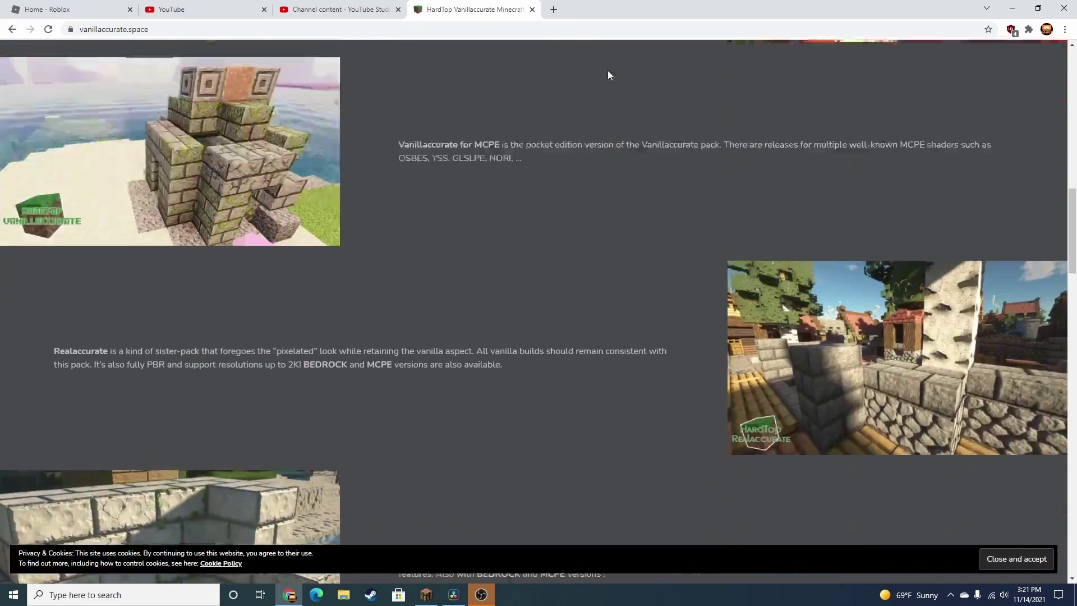
scroll(621, 168, "up", 6)
left_click(310, 474)
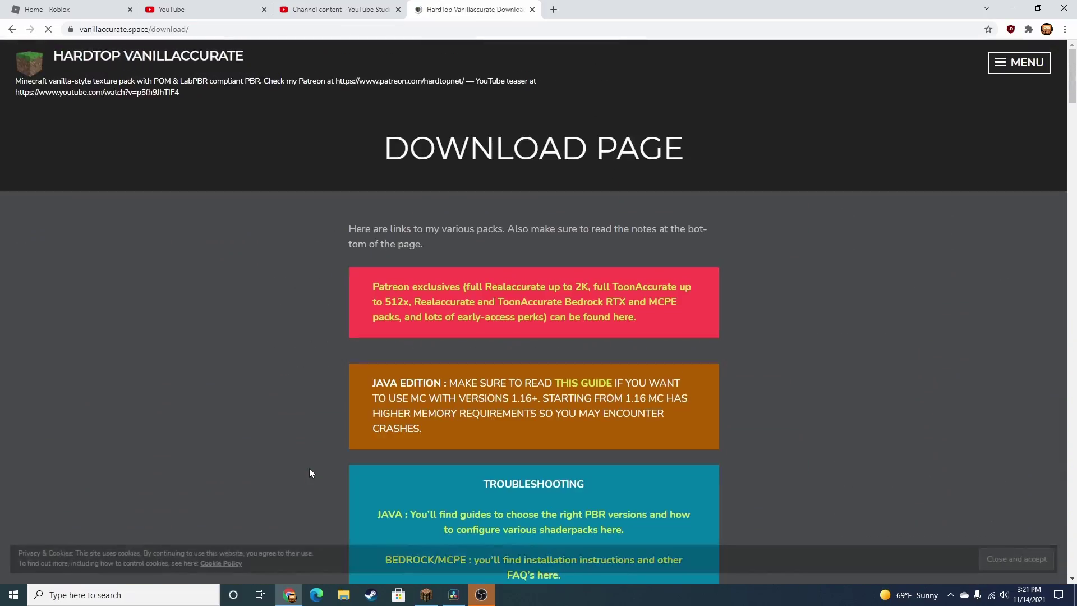
scroll(286, 305, "down", 4)
scroll(287, 302, "down", 5)
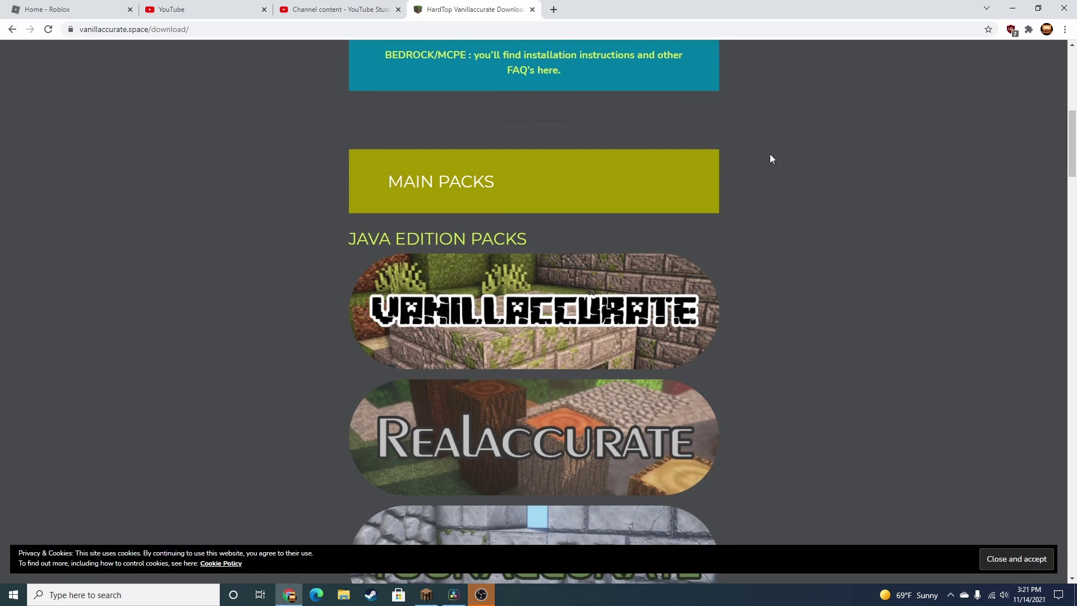
scroll(283, 242, "down", 10)
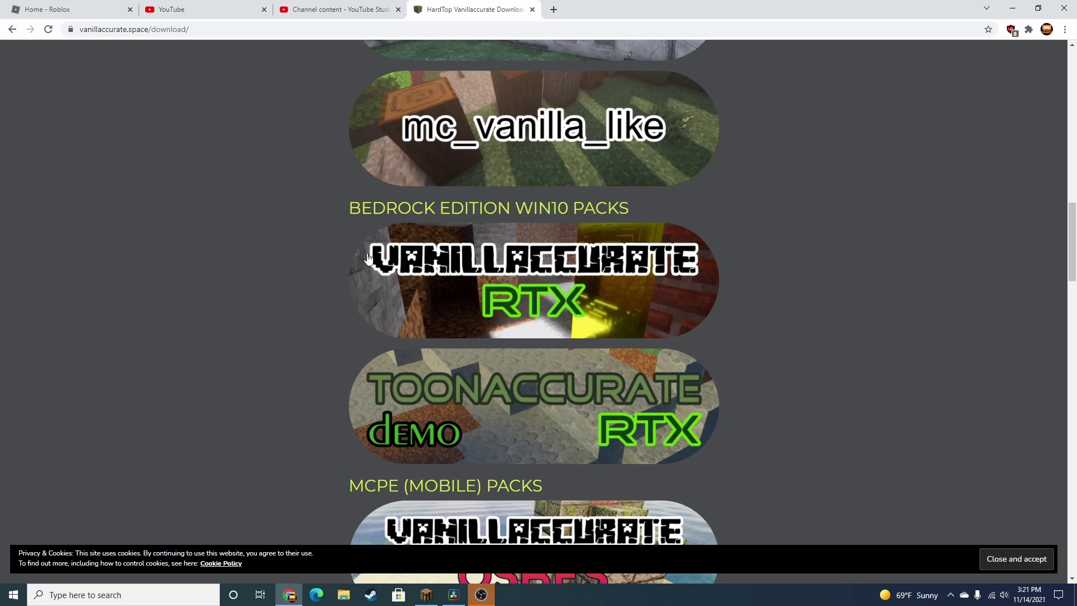
scroll(303, 352, "down", 3)
scroll(296, 343, "down", 3)
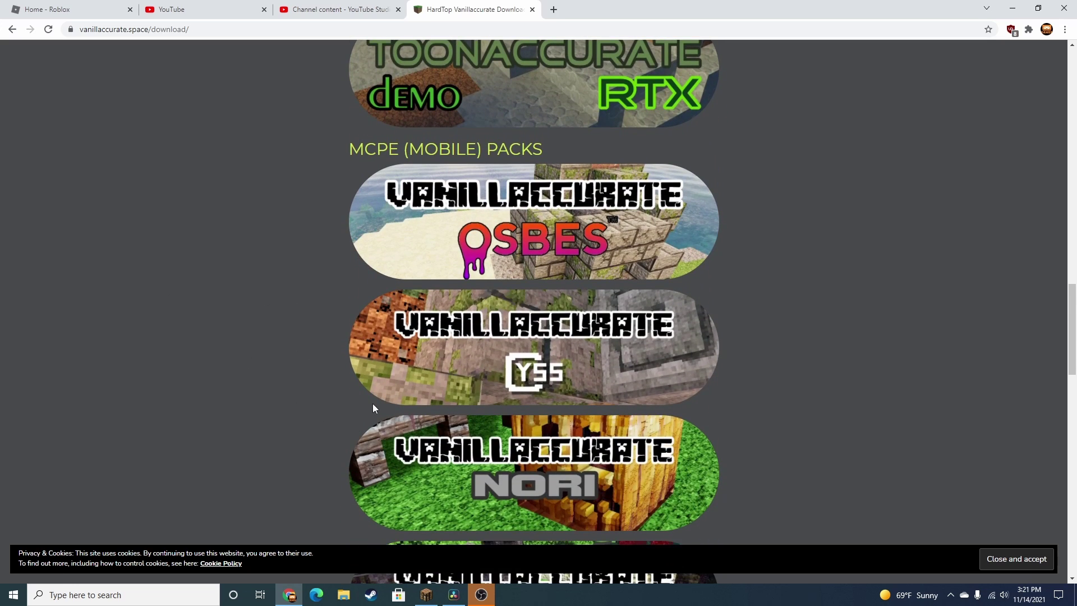
scroll(373, 404, "up", 18)
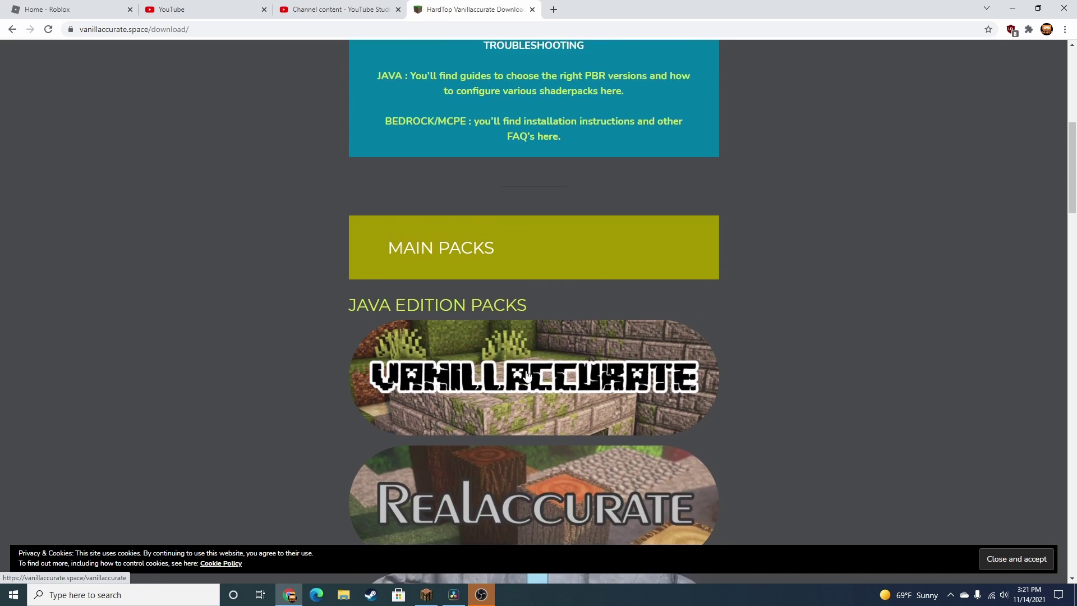
scroll(527, 376, "down", 1)
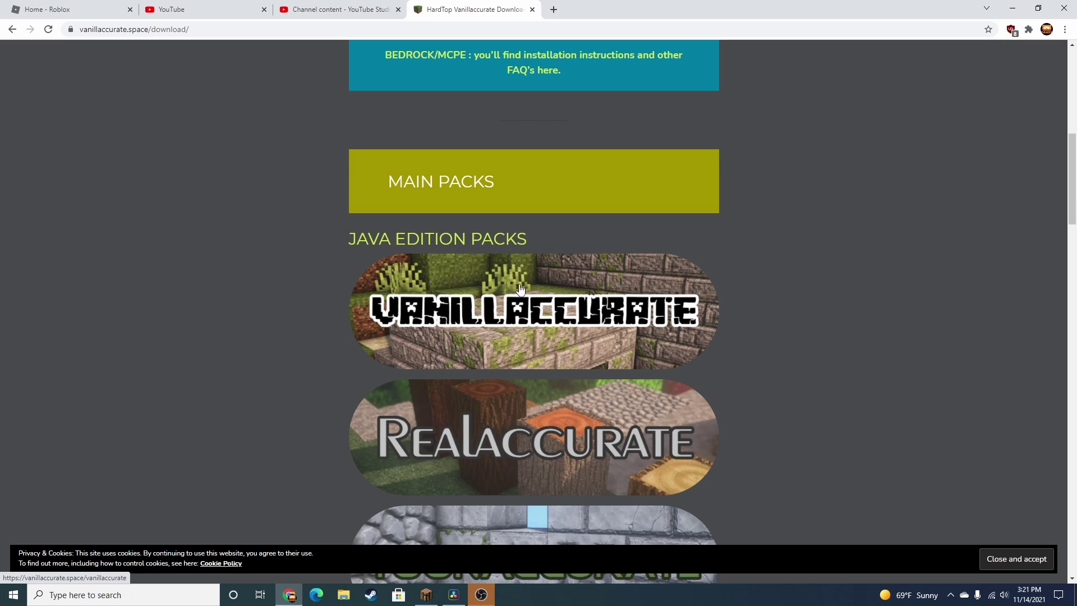
left_click(503, 308)
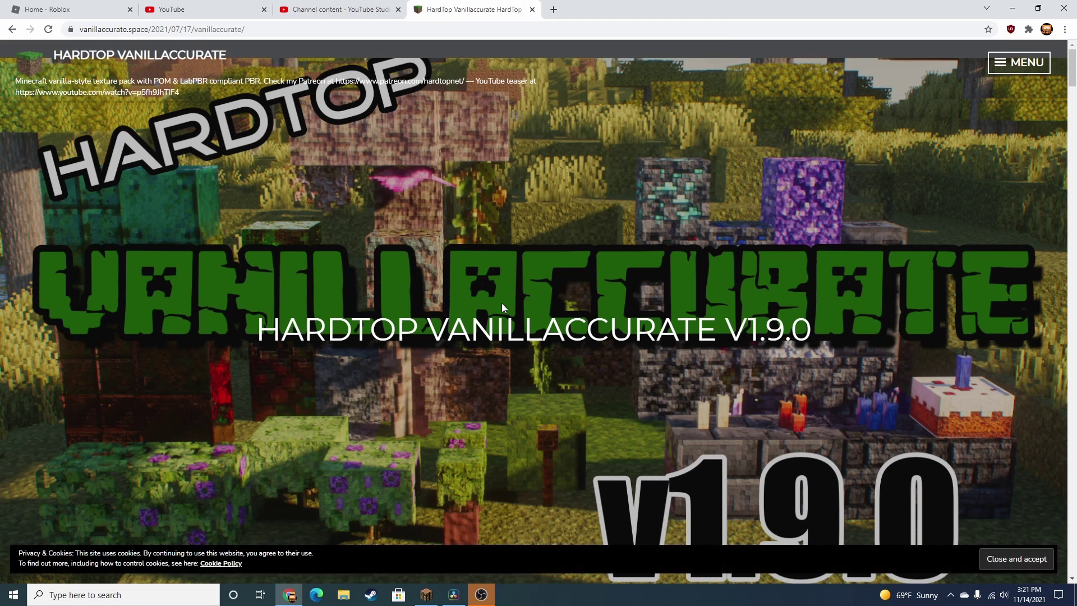
Step: Start downloading the 1.39GB OldPBR 512x v1.9.0 pack from MediaFire
scroll(502, 303, "down", 20)
scroll(732, 253, "down", 15)
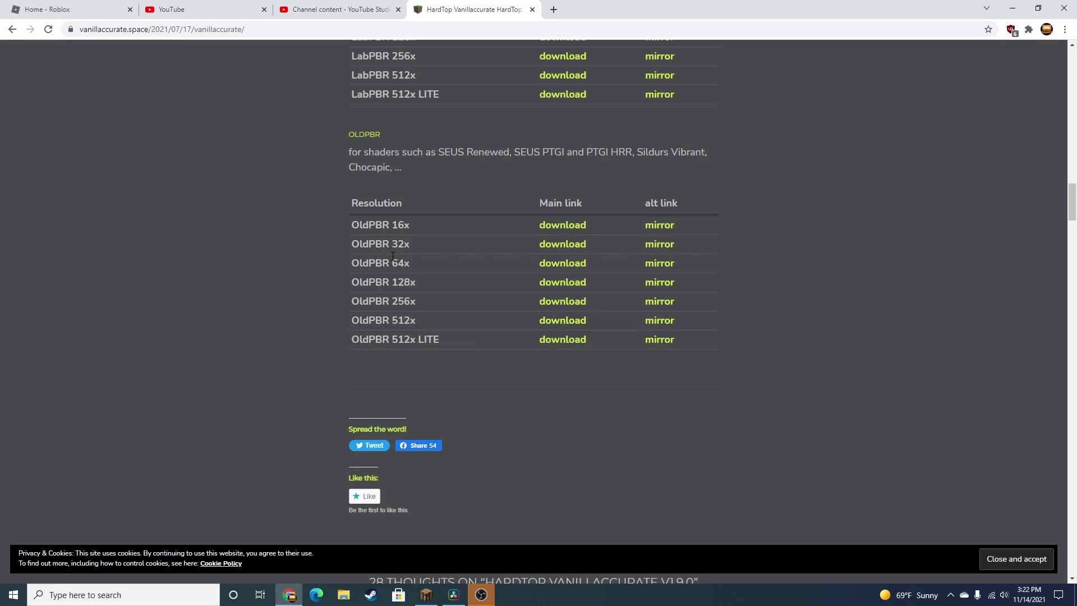
left_click_drag(406, 233, 429, 306)
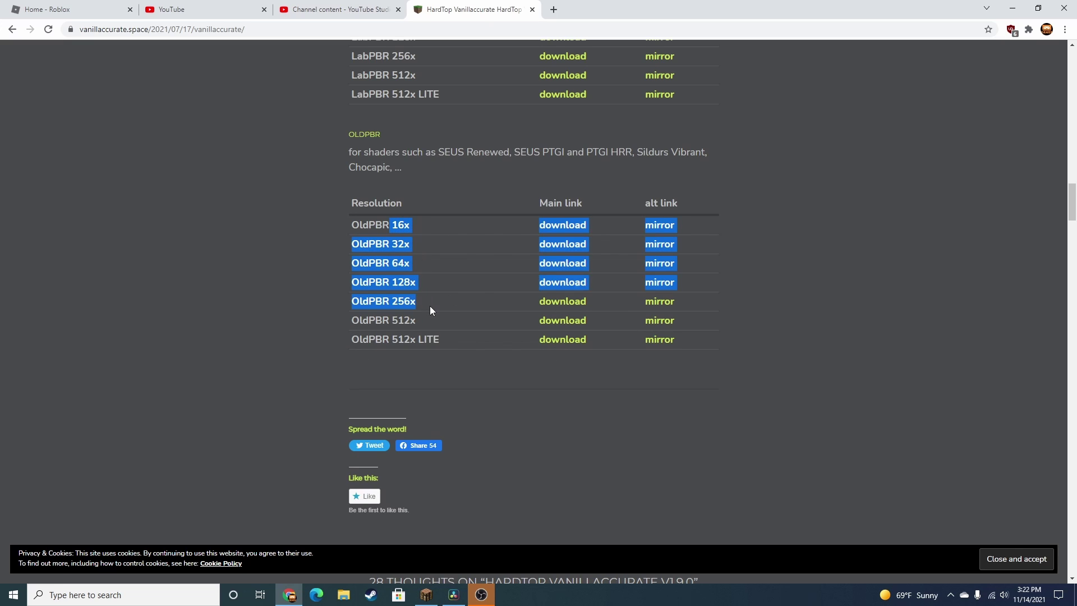
left_click(412, 327)
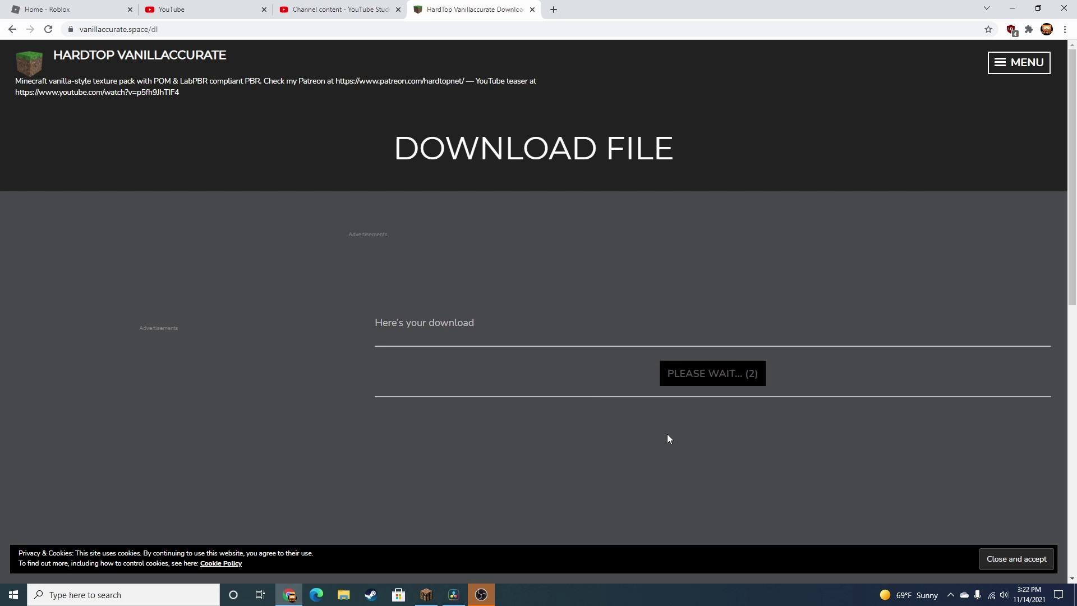
left_click(688, 378)
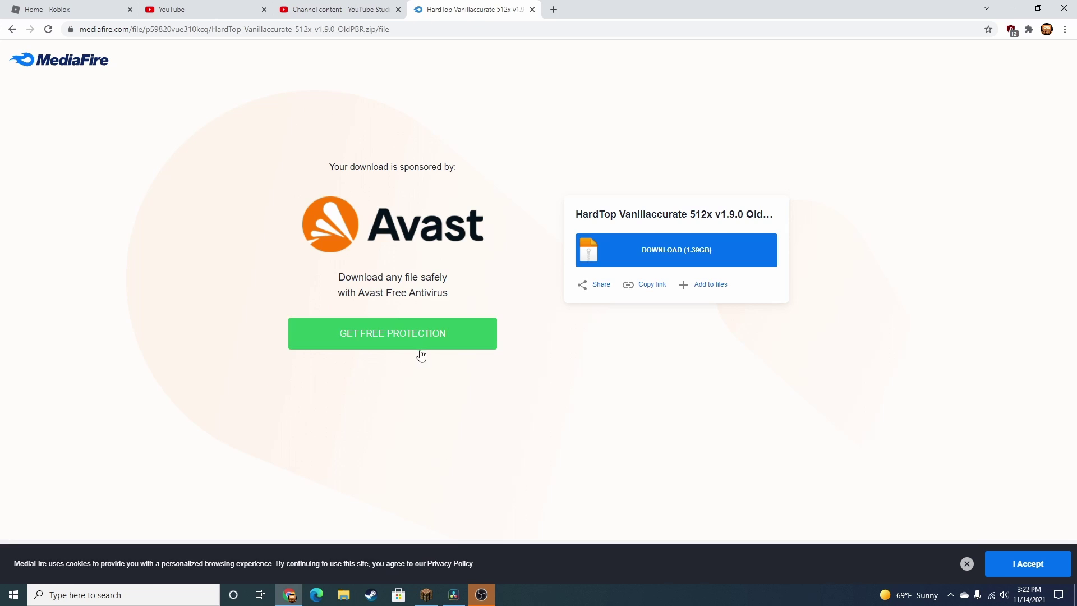
left_click(679, 253)
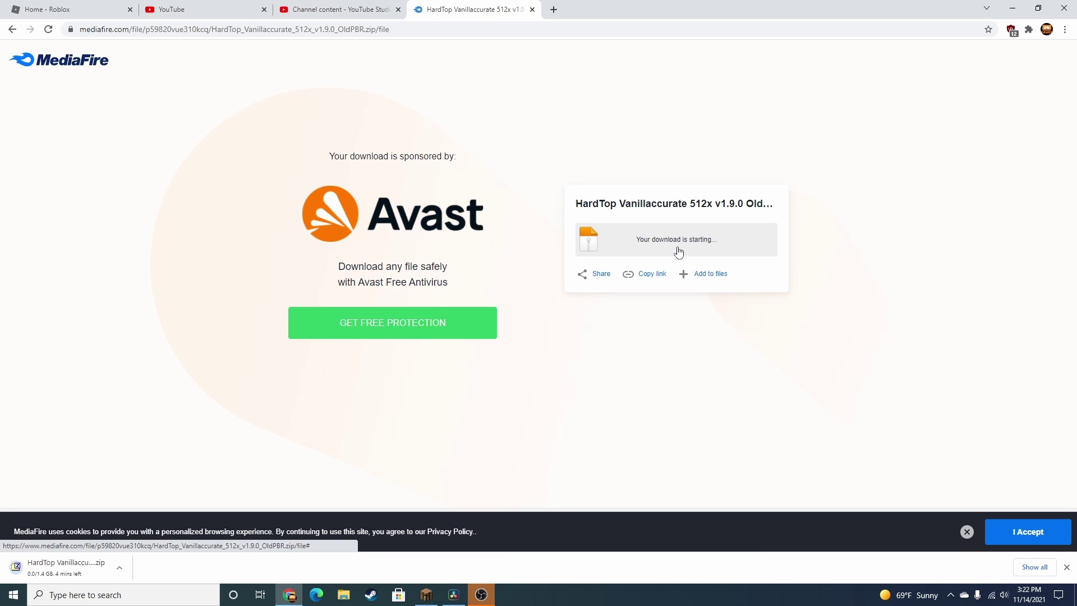
Step: Cancel the pack download and switch back to the running Minecraft game
right_click(37, 563)
left_click(67, 549)
left_click(426, 595)
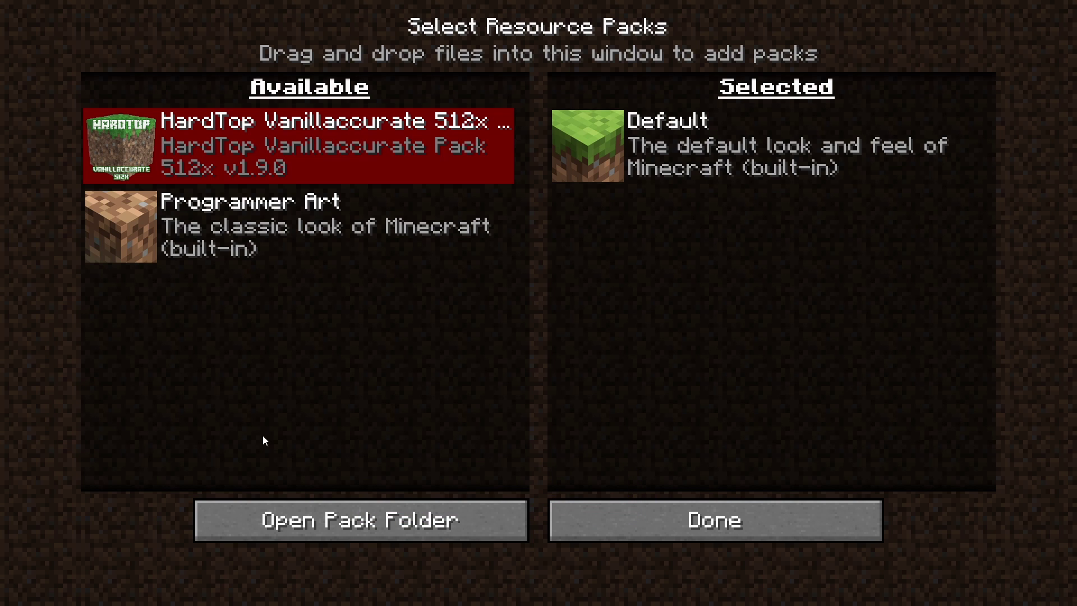
Step: Move the HardTop Vanillaccurate 512x pack to Selected, triggering the older-version warning
mouse_move(110, 160)
left_click(115, 147)
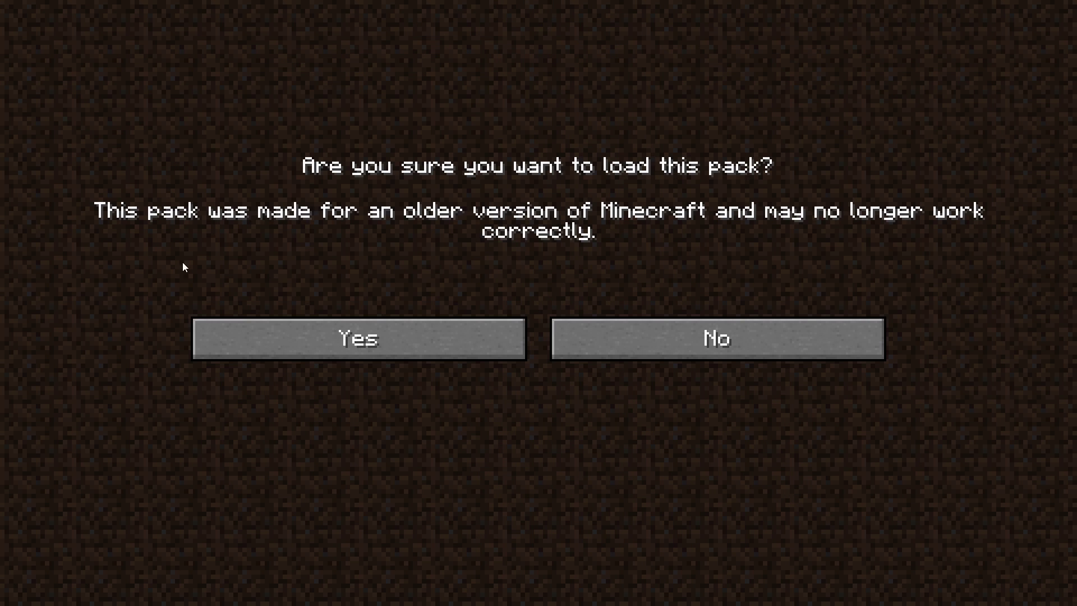